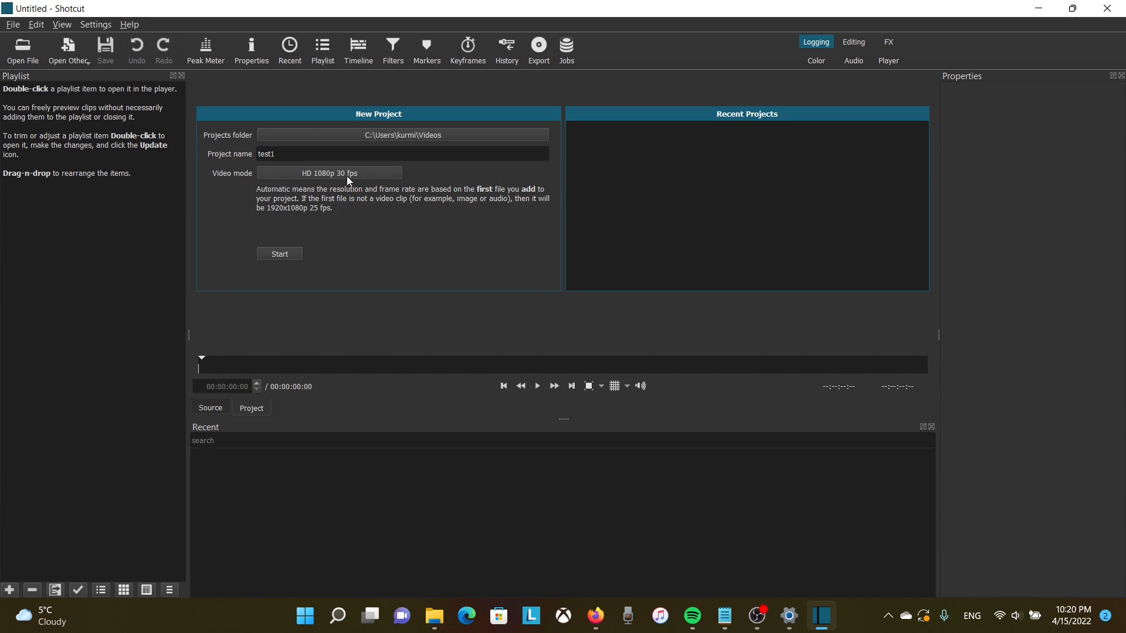
Step: Create a new project named test1 2 with the HD 1080p 30 fps video mode and switch to the Editing layout
left_click(279, 254)
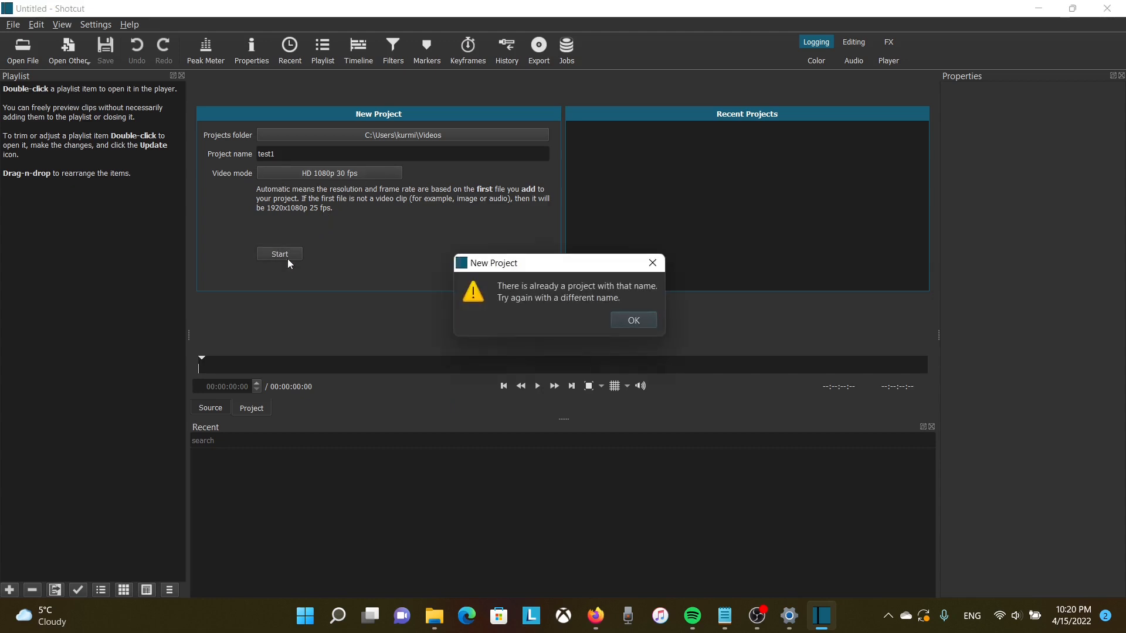
left_click(633, 320)
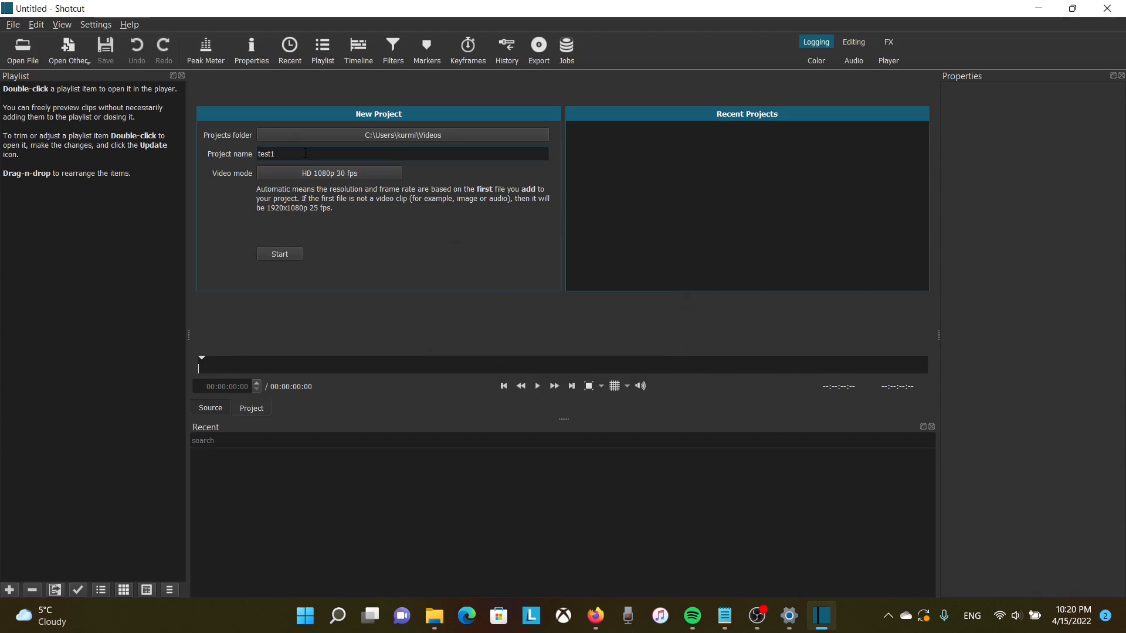
left_click(294, 251)
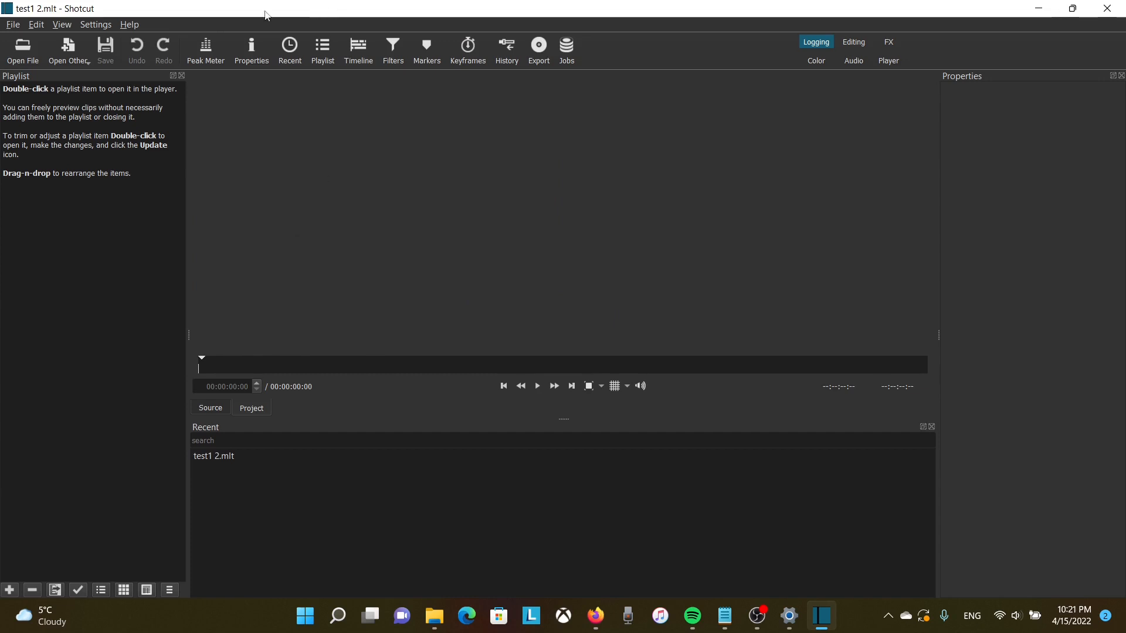
left_click(854, 45)
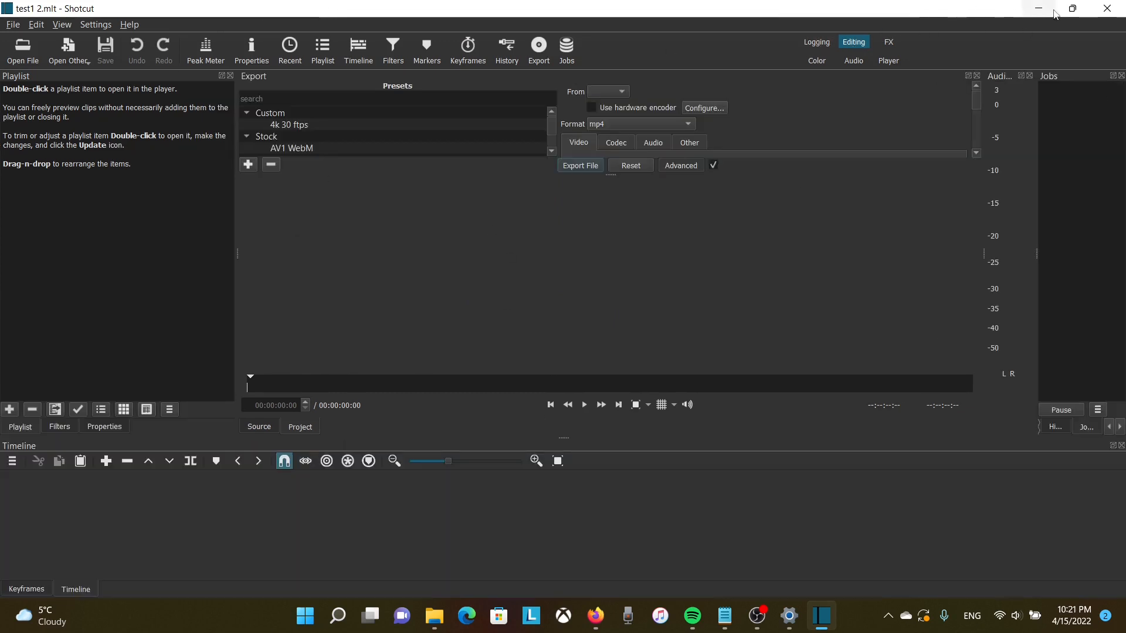
Step: Import all six media files from the video folder into the playlist
left_click(1073, 8)
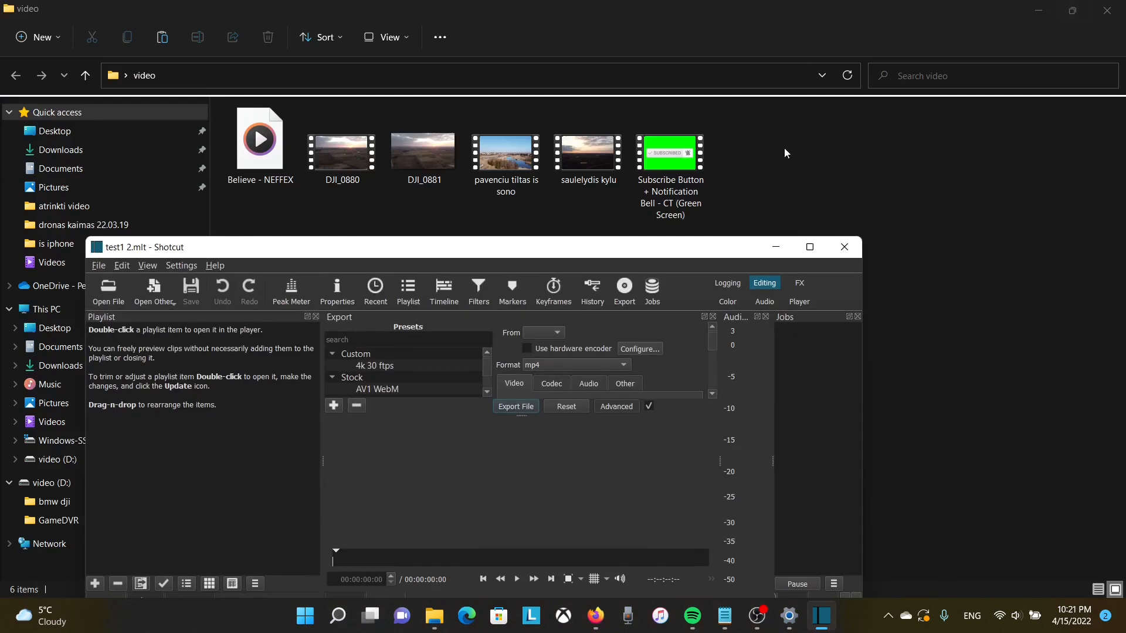
left_click_drag(785, 151, 265, 156)
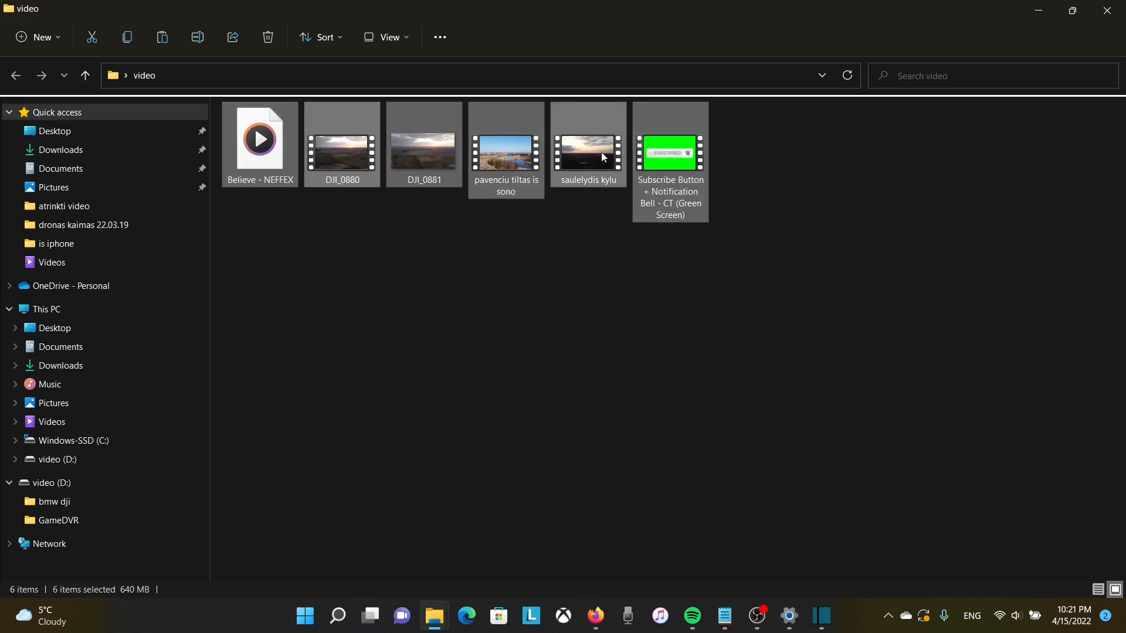
left_click_drag(603, 156, 736, 290)
left_click(822, 616)
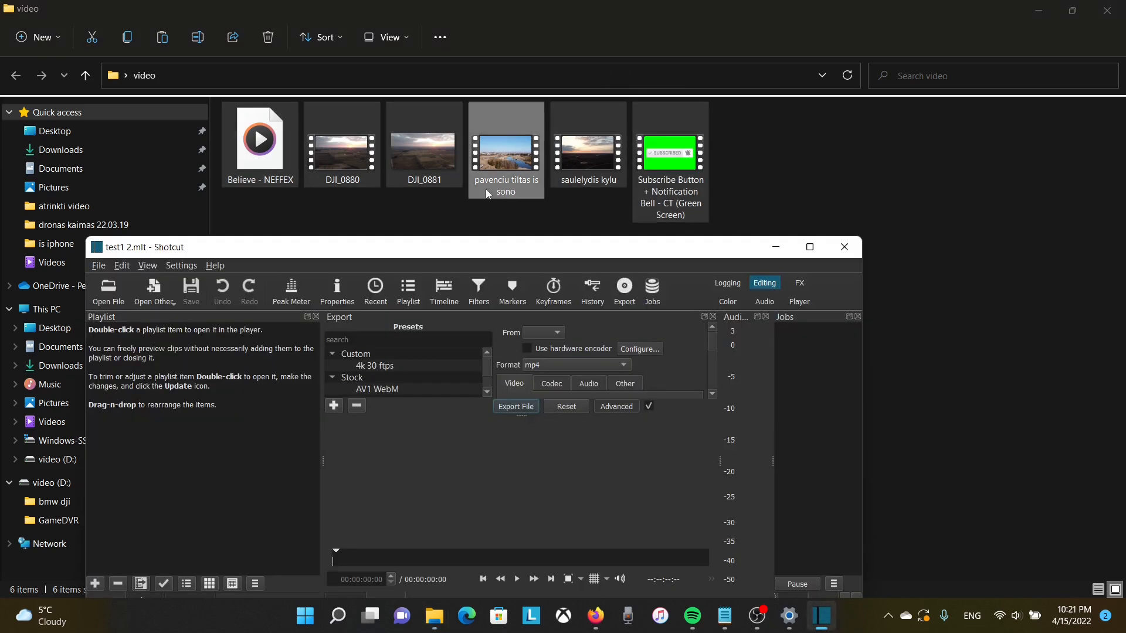
left_click_drag(675, 153, 152, 418)
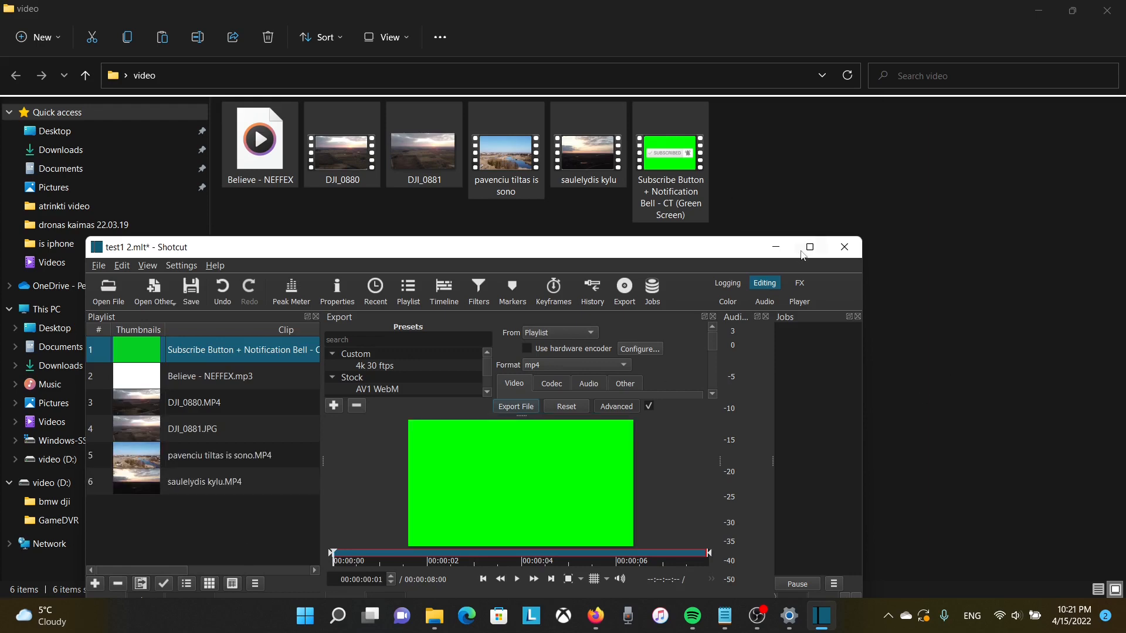
left_click(810, 248)
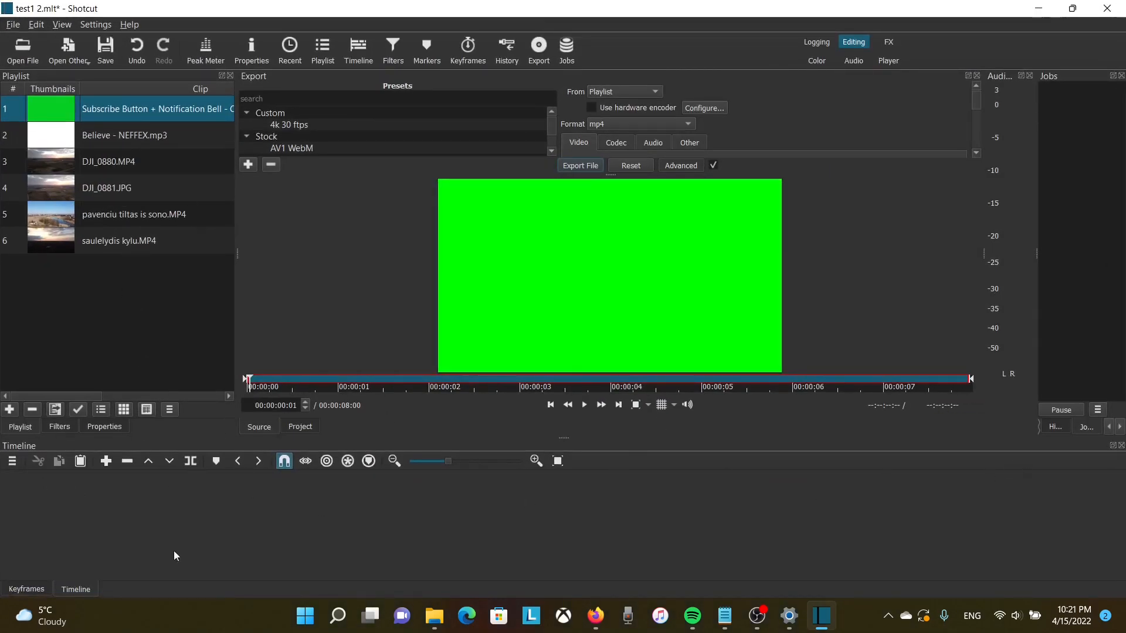
Step: Add two video tracks and one audio track to the timeline
left_click(9, 463)
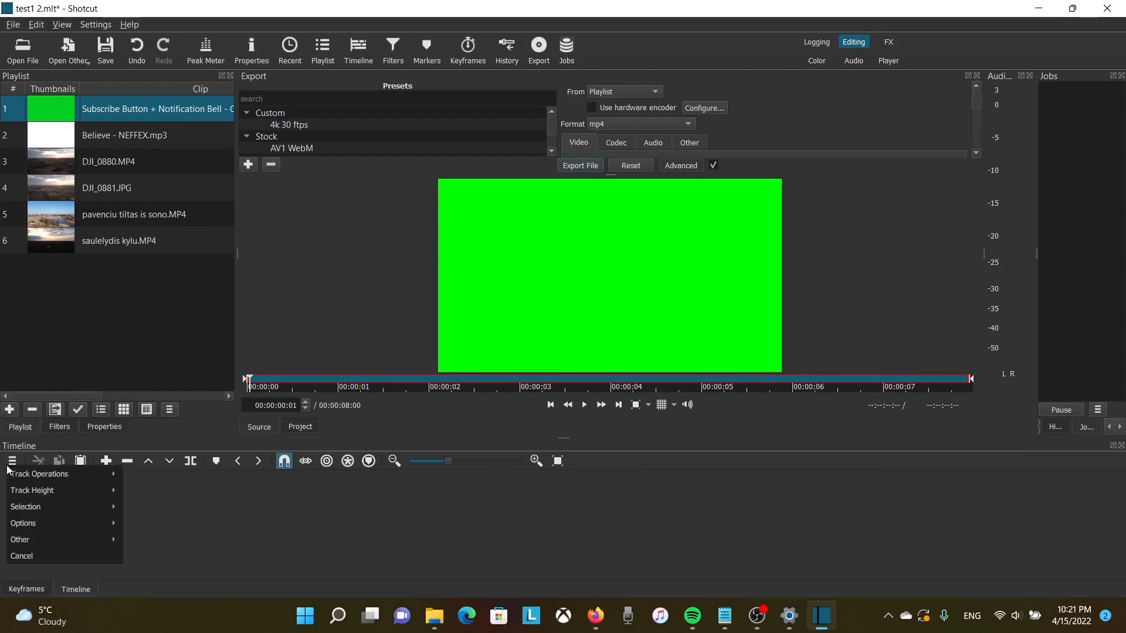
mouse_move(100, 476)
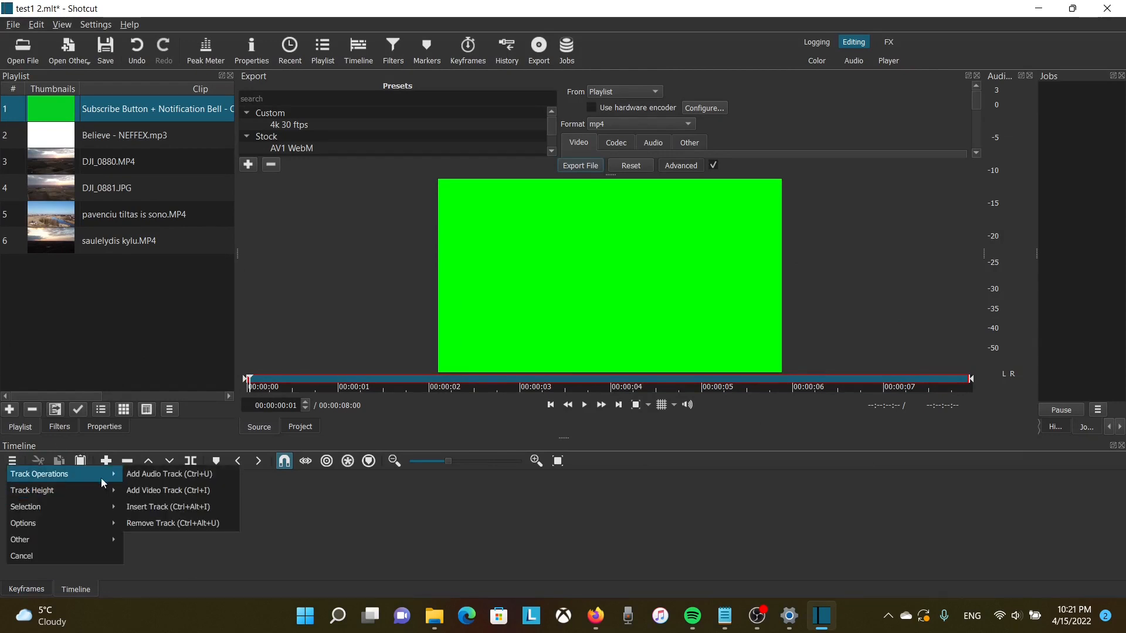
left_click(162, 493)
left_click(9, 464)
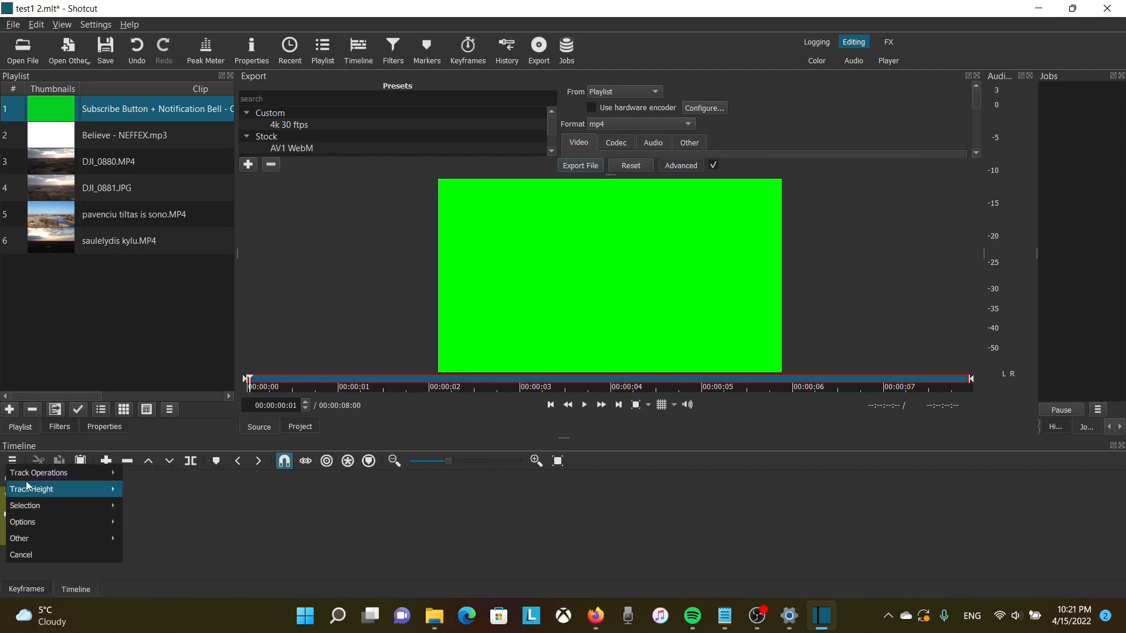
mouse_move(26, 477)
left_click(160, 490)
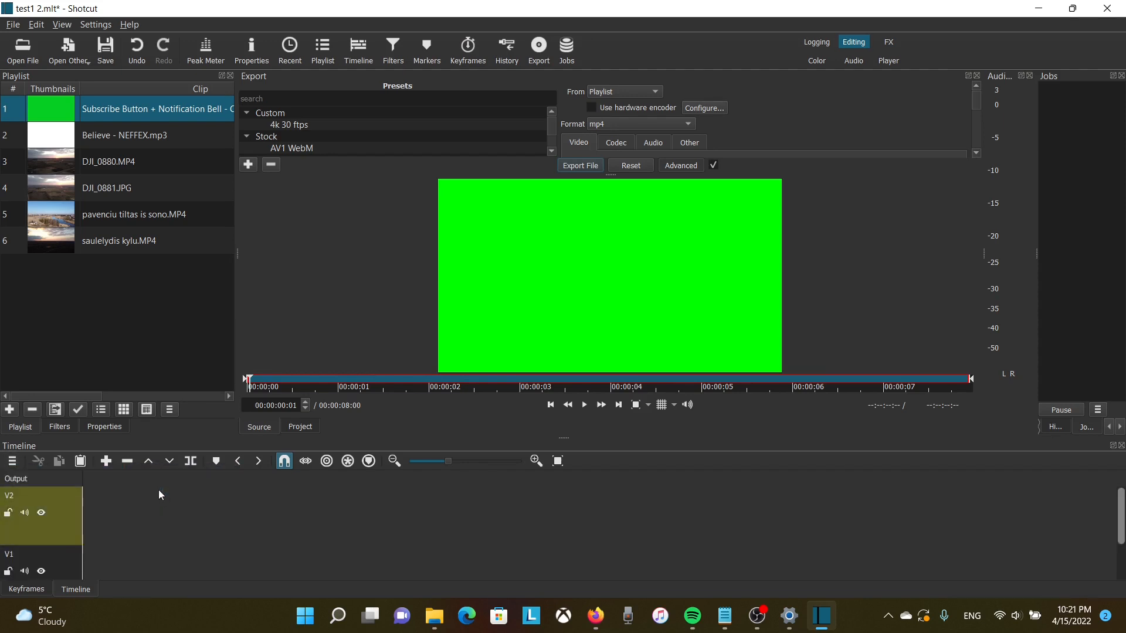
left_click(11, 463)
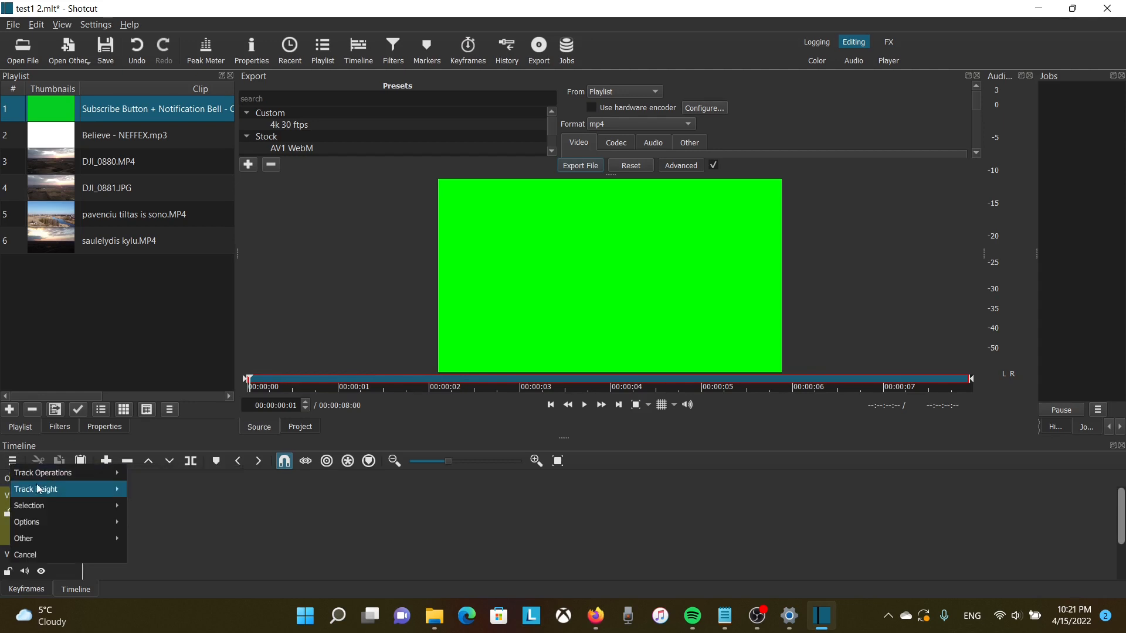
mouse_move(35, 476)
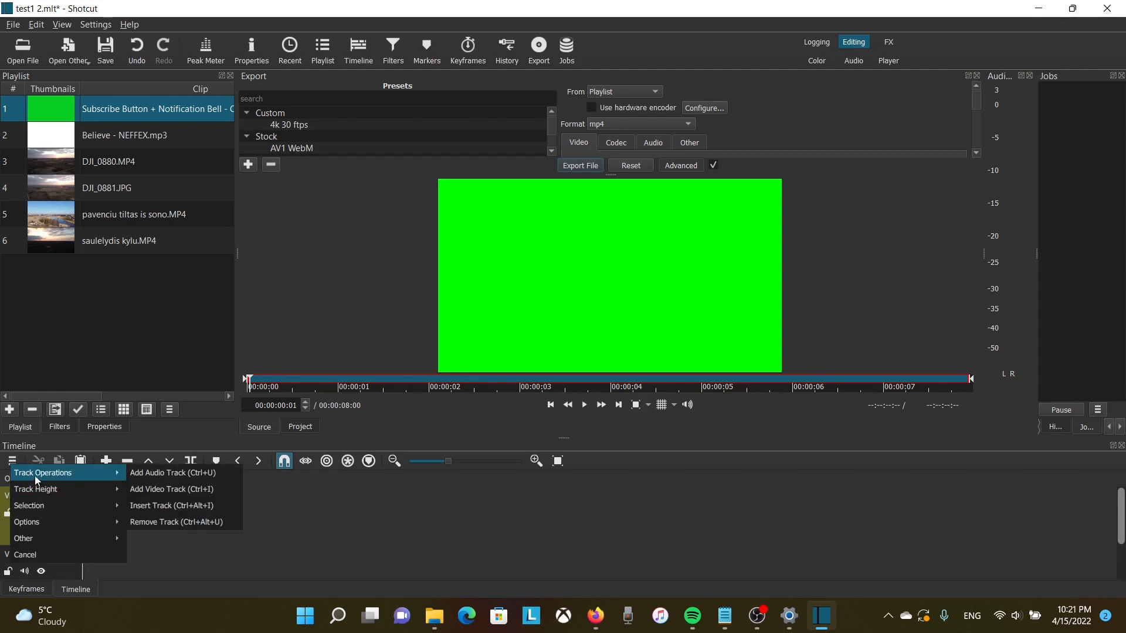
left_click(163, 476)
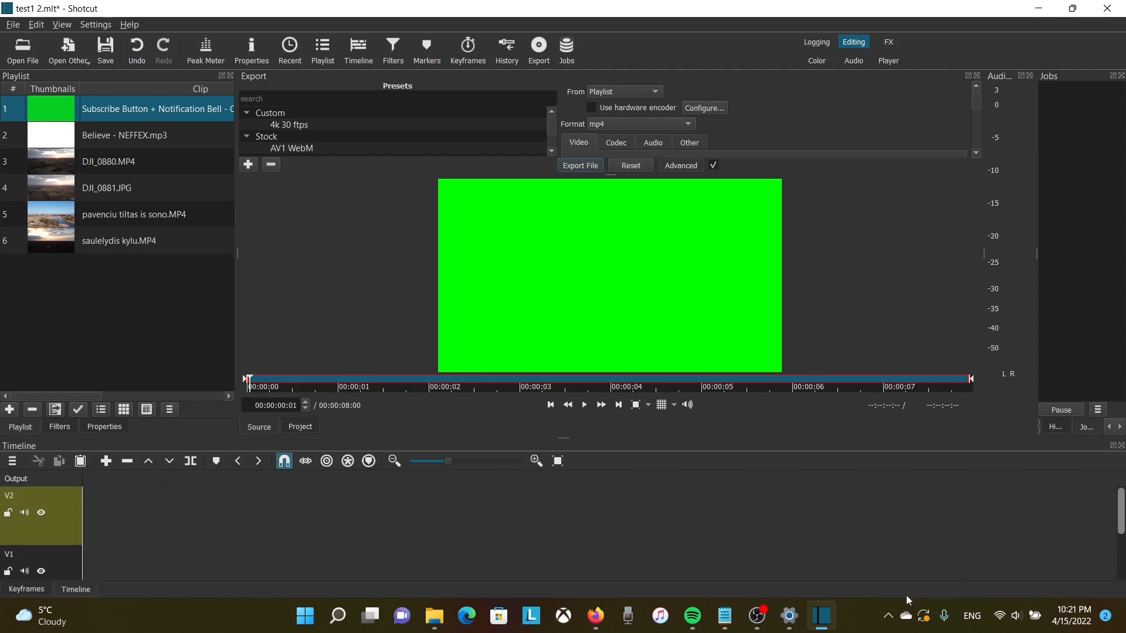
Step: Place DJI_0880.MP4 at the start of track V1 and play back its first seconds
left_click(83, 308)
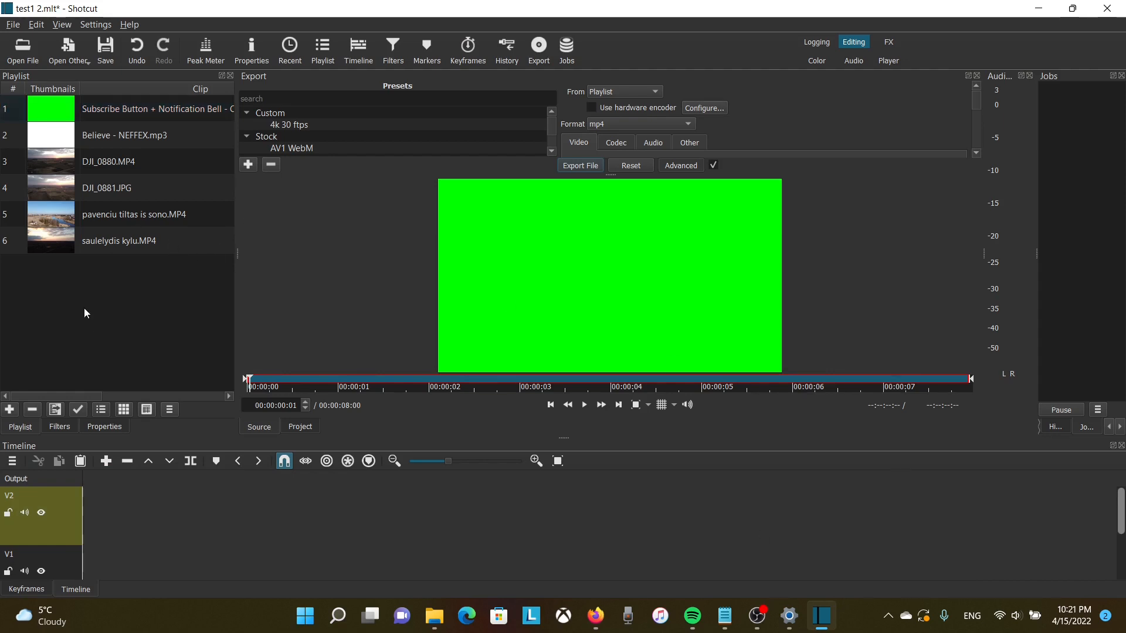
left_click(49, 164)
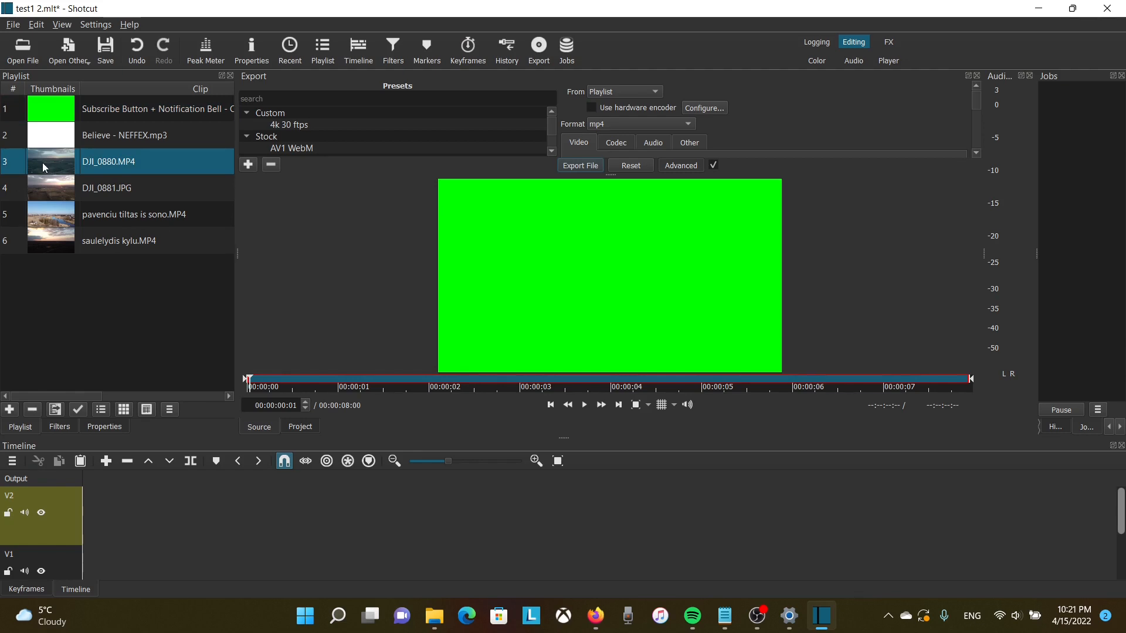
left_click_drag(47, 168, 87, 568)
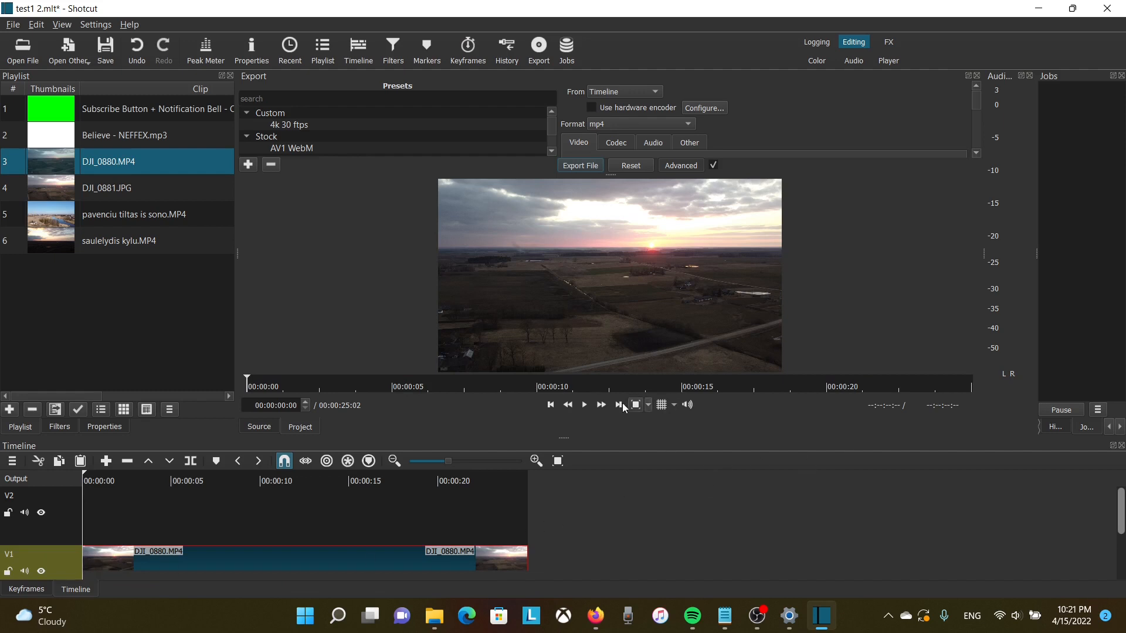
left_click(583, 410)
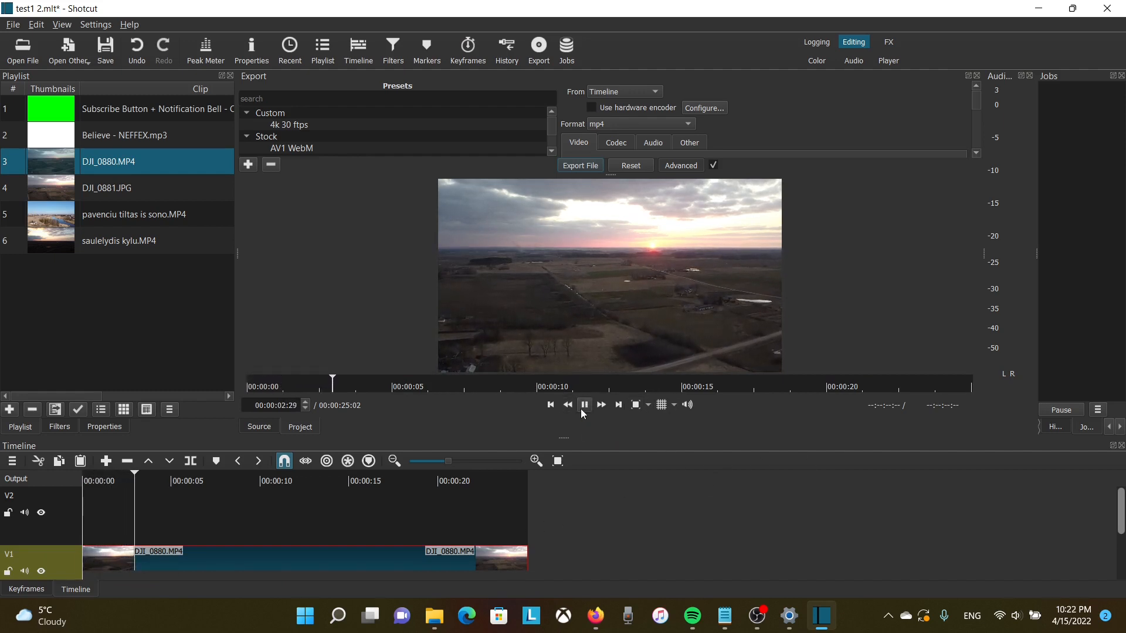
left_click(583, 410)
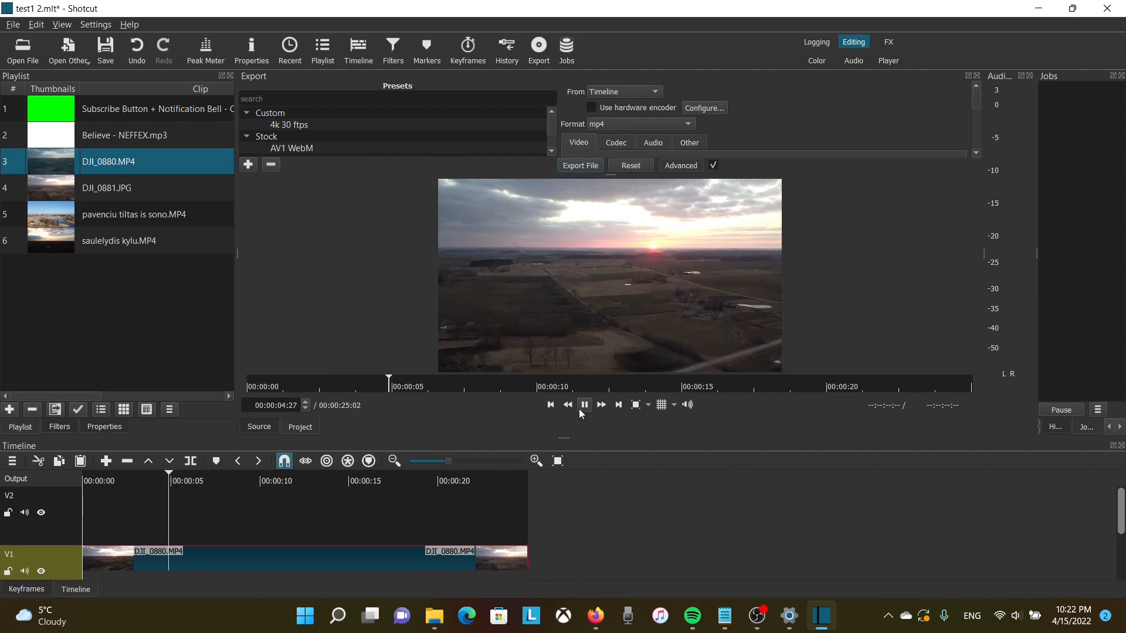
left_click_drag(1122, 509, 1122, 533)
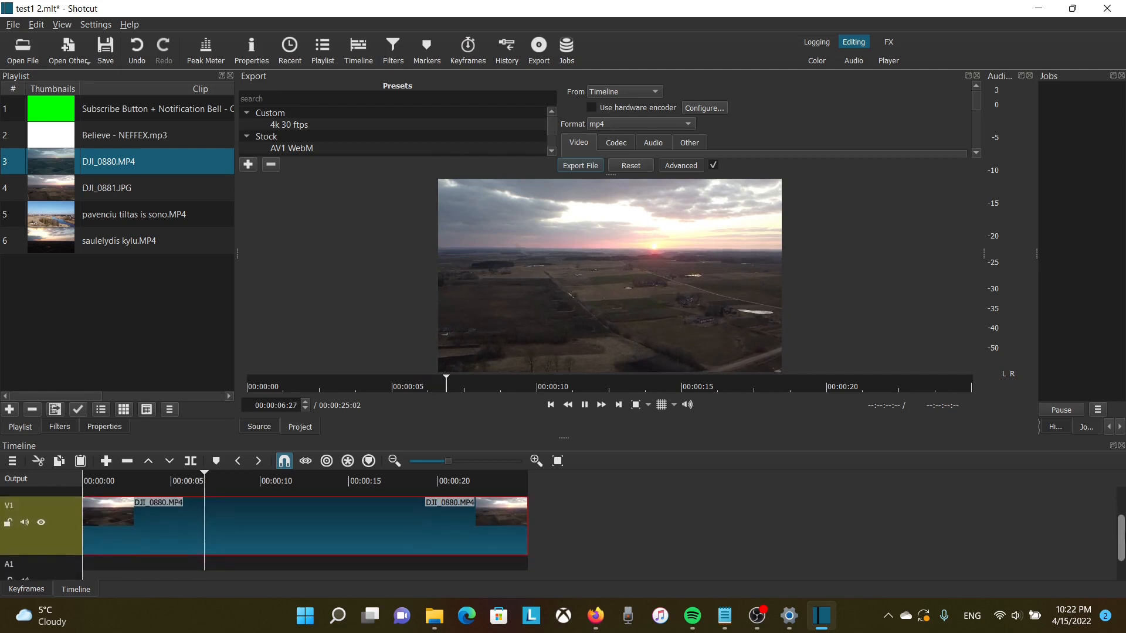
left_click(584, 409)
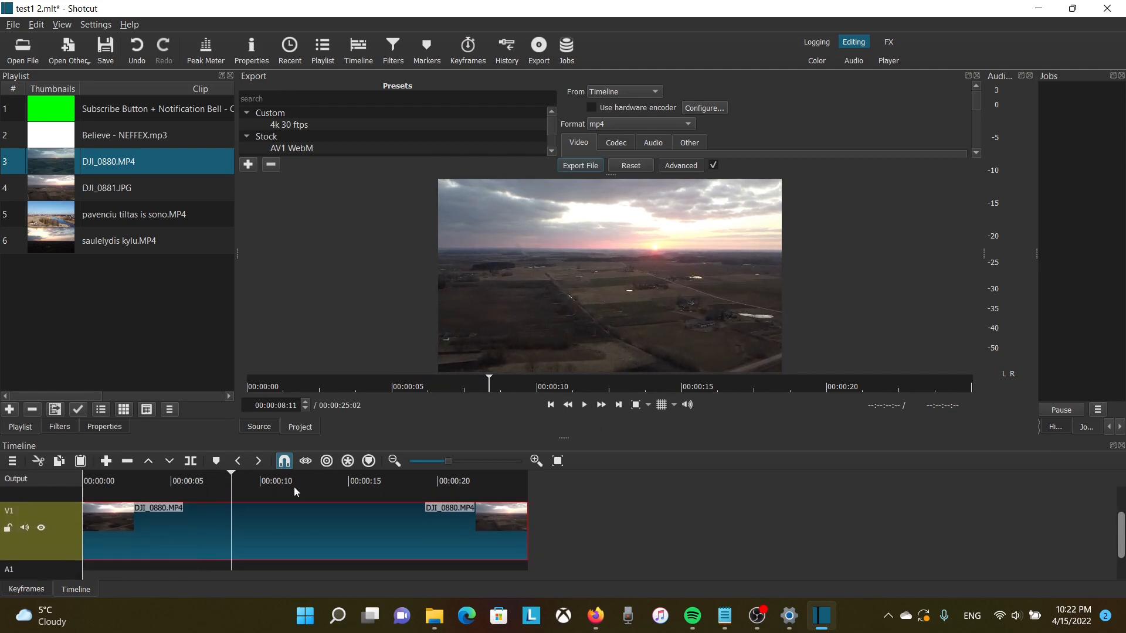
Step: Trim the start of the V1 clip at 00:00:03:24, and trim the end of the shortened clip at 00:00:19:16
left_click_drag(229, 475, 150, 514)
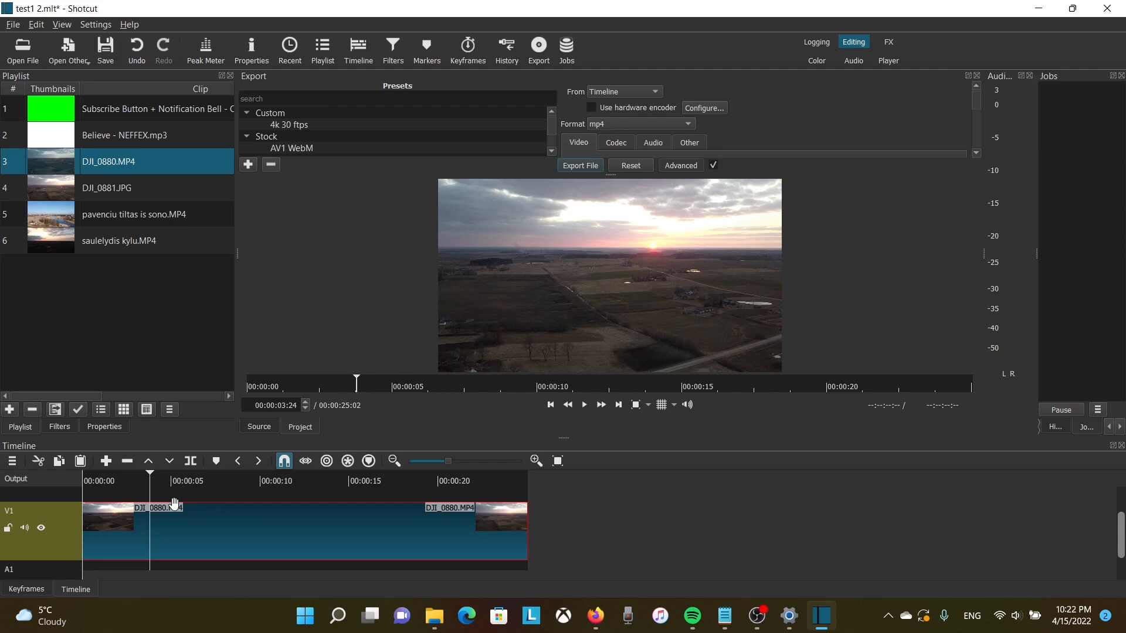
key("q")
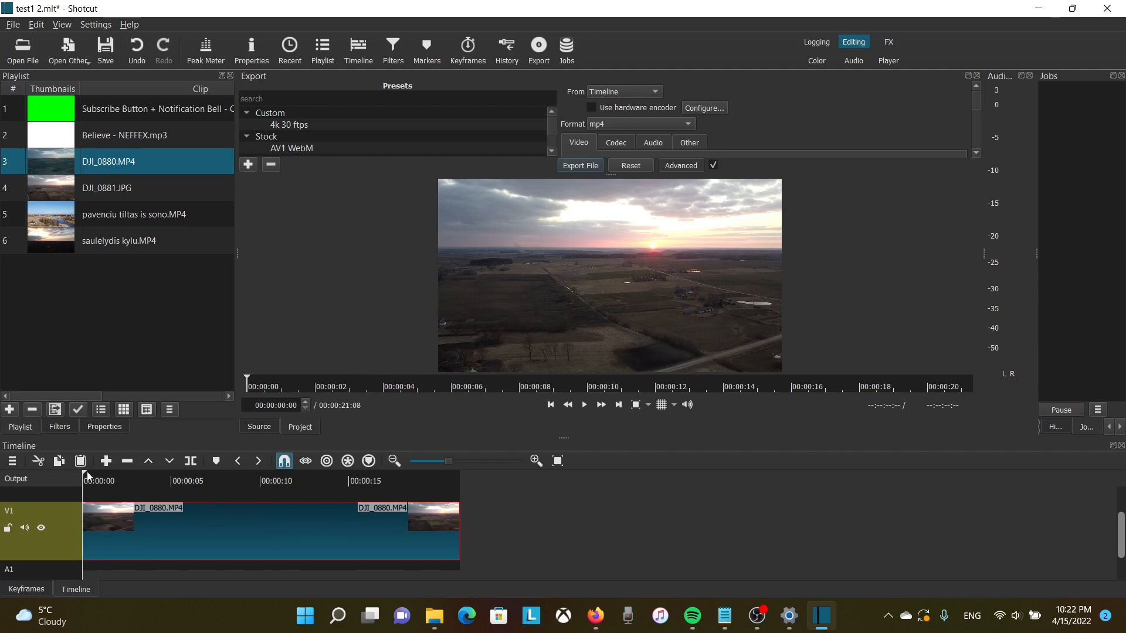
left_click_drag(86, 477, 429, 527)
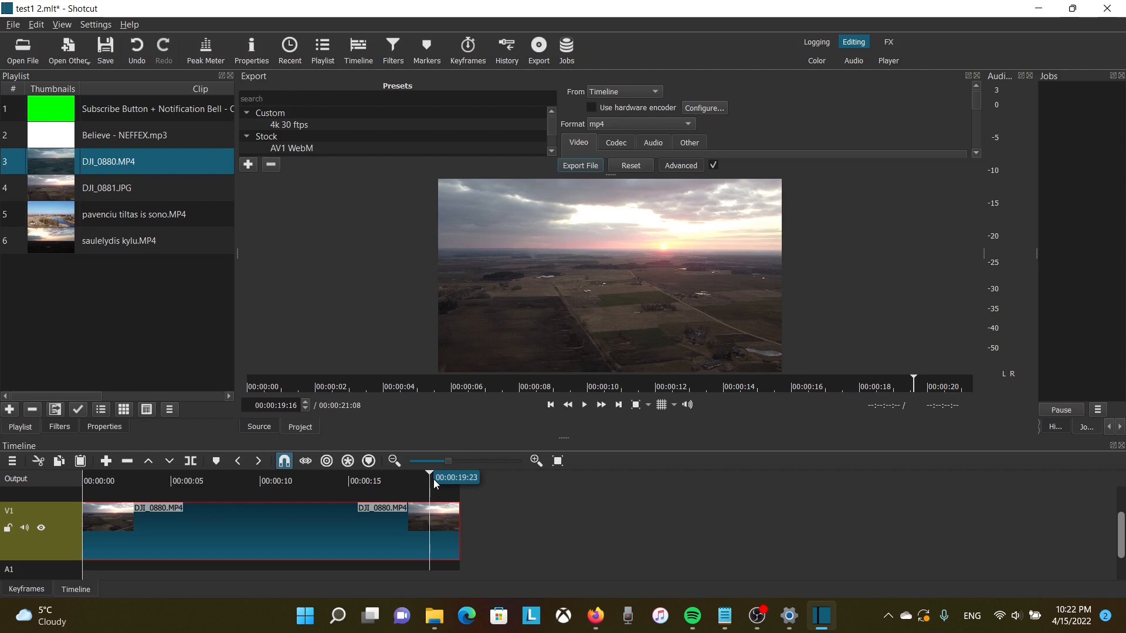
key("]")
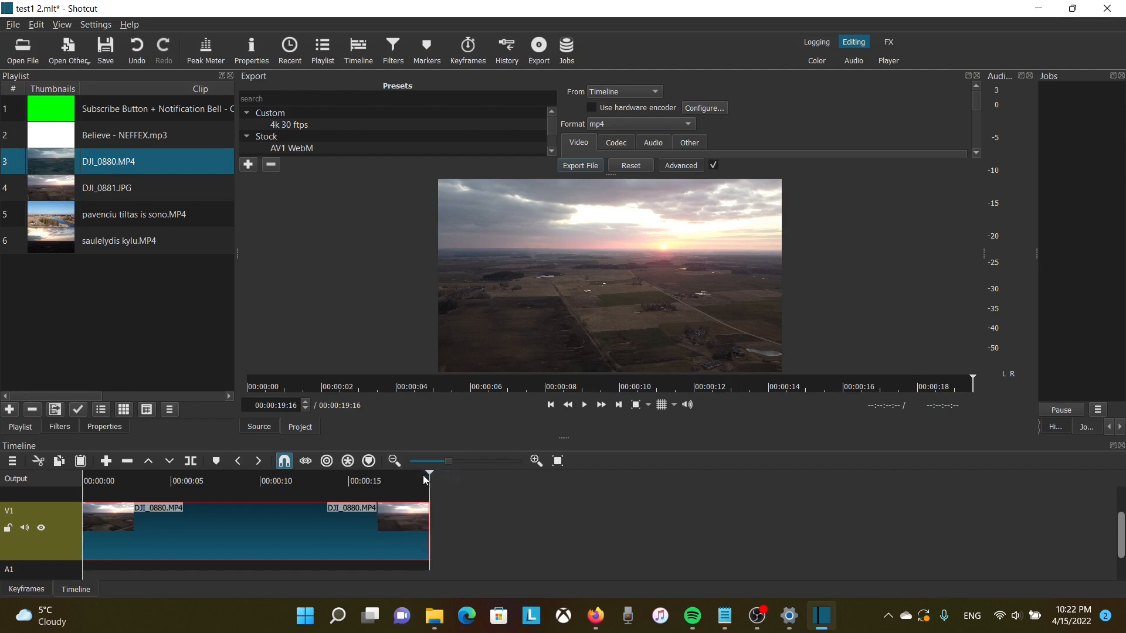
Step: Split the V1 clip at 00:00:09:12 and overlap the two pieces by about one second to create a transition
left_click_drag(430, 477, 248, 540)
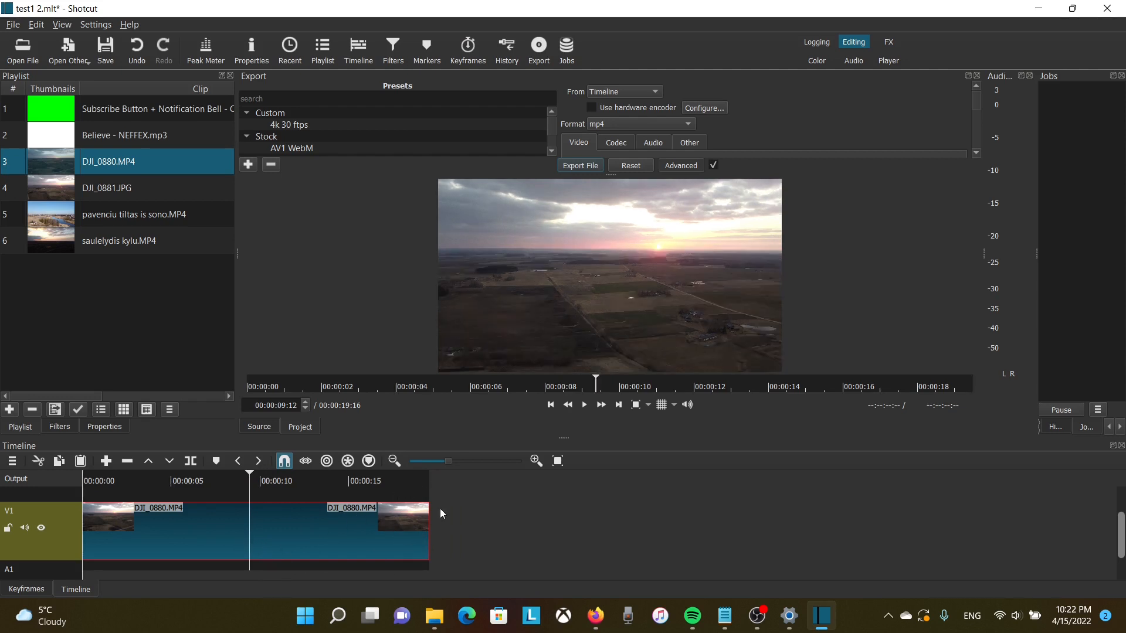
key("s")
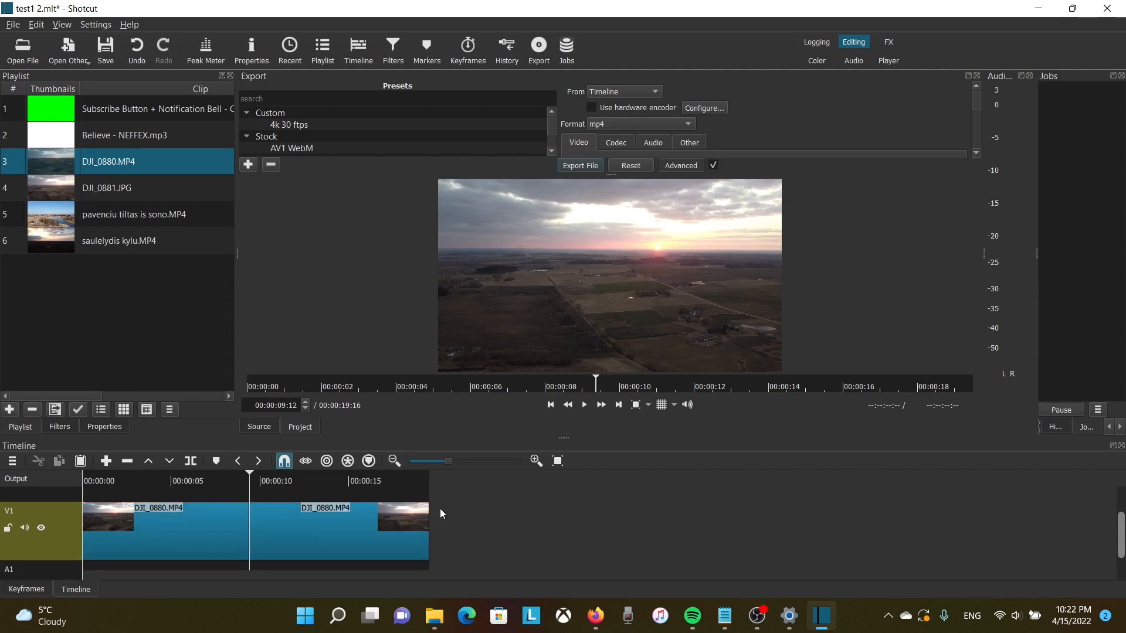
mouse_move(354, 540)
left_mouse_down()
mouse_move(643, 544)
mouse_move(369, 544)
mouse_move(385, 544)
mouse_move(352, 554)
left_mouse_up()
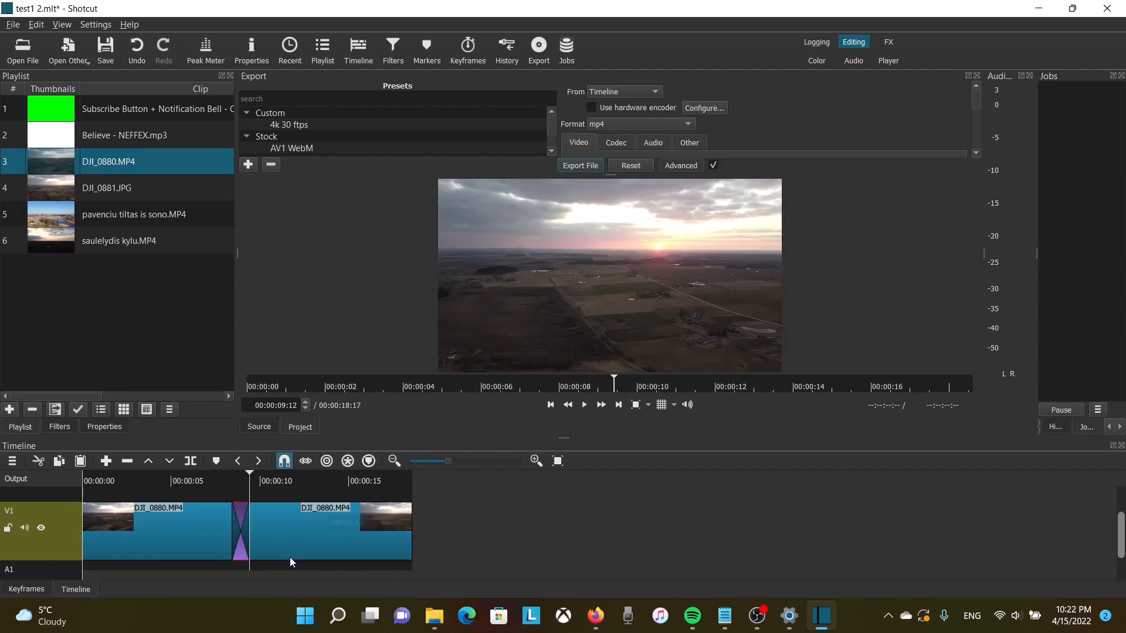
Step: Delete the transition and close the gap between the two DJI_0880.MP4 pieces, and play back across the join
left_click(231, 483)
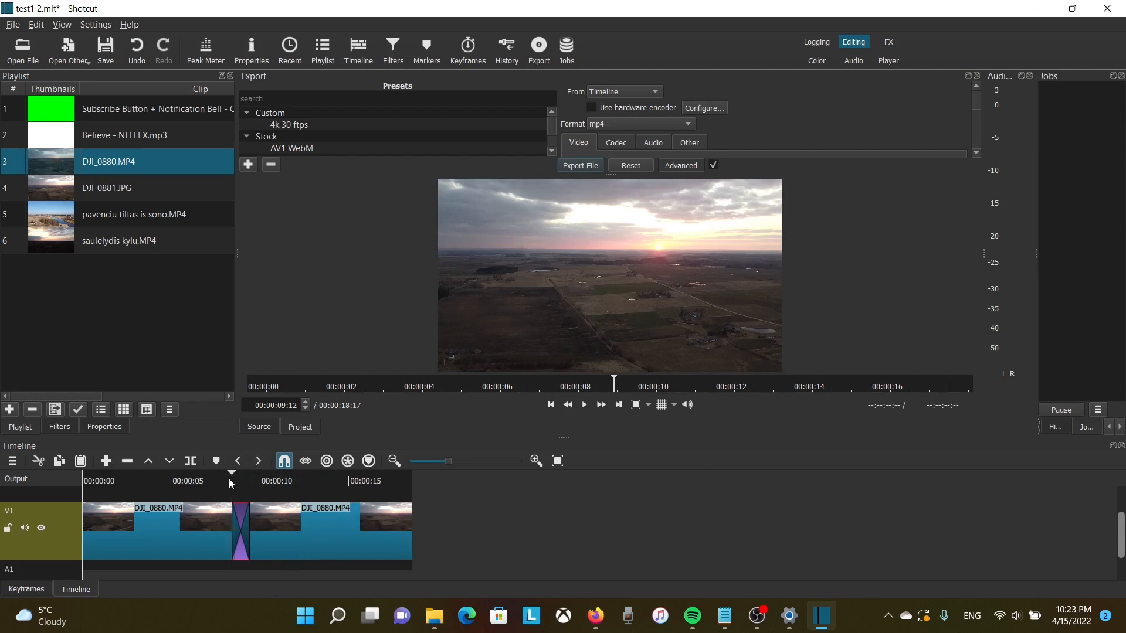
left_click(197, 481)
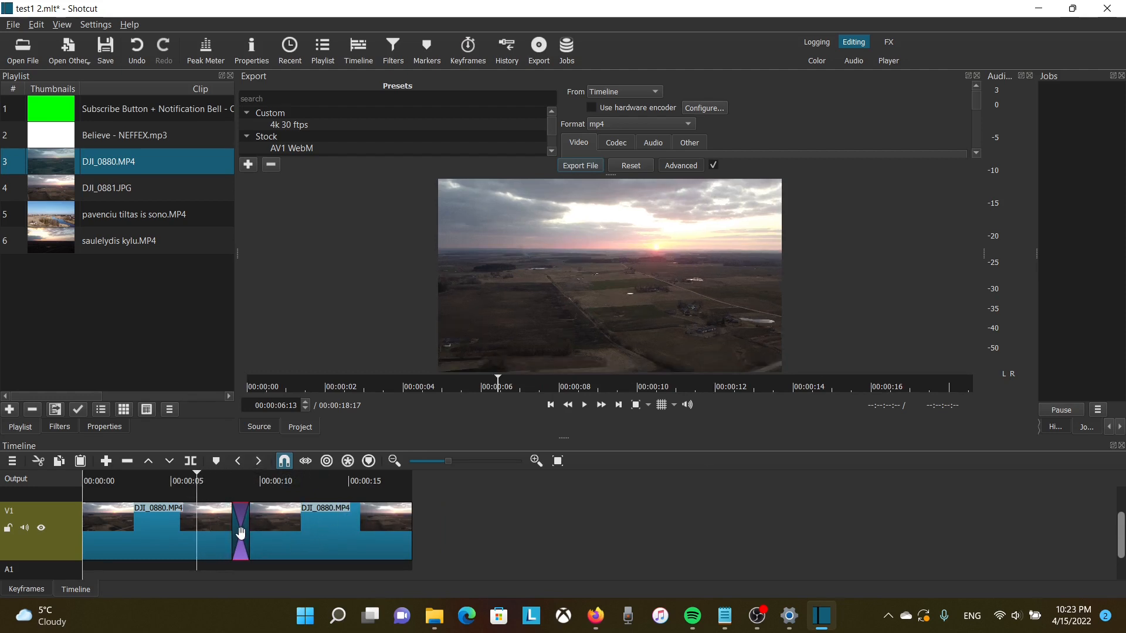
key("Delete")
left_click_drag(294, 533, 275, 534)
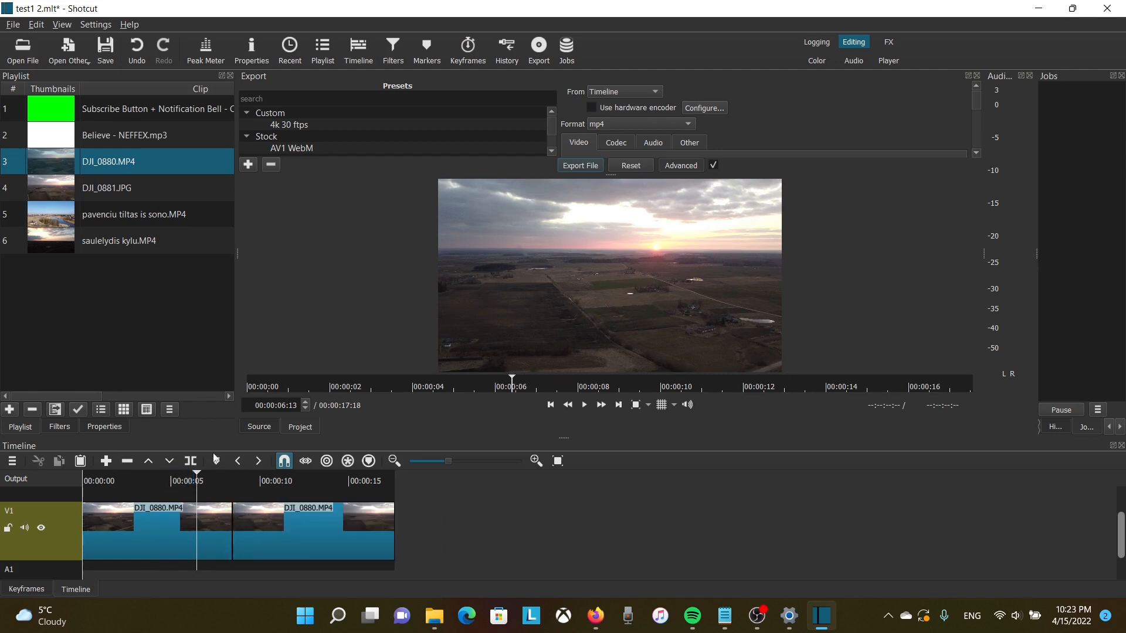
left_click(584, 405)
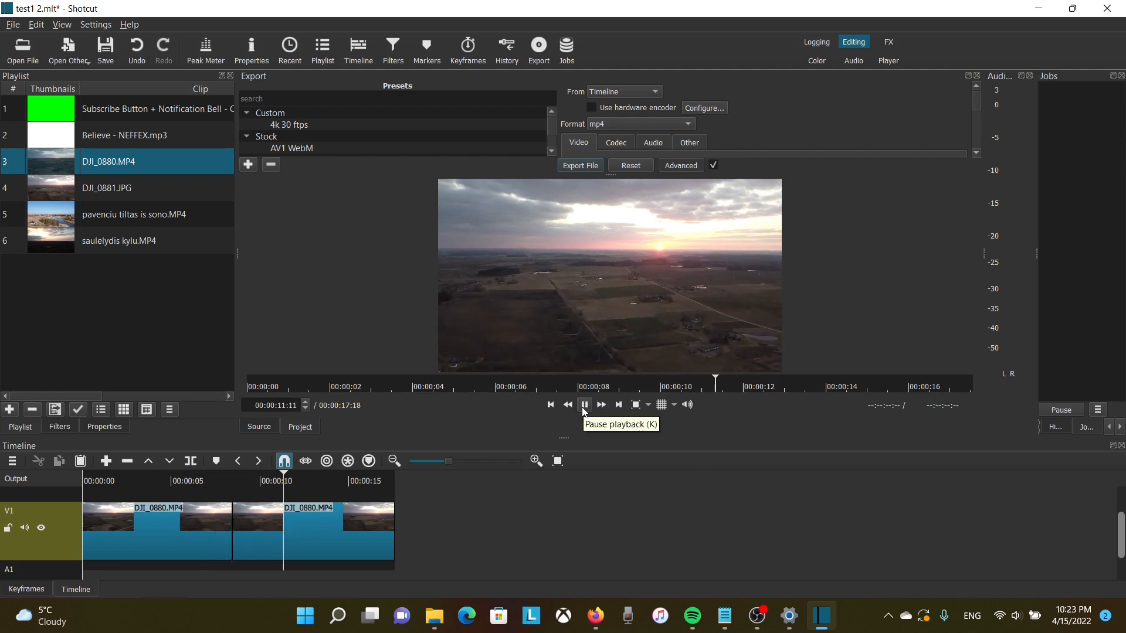
left_click(582, 406)
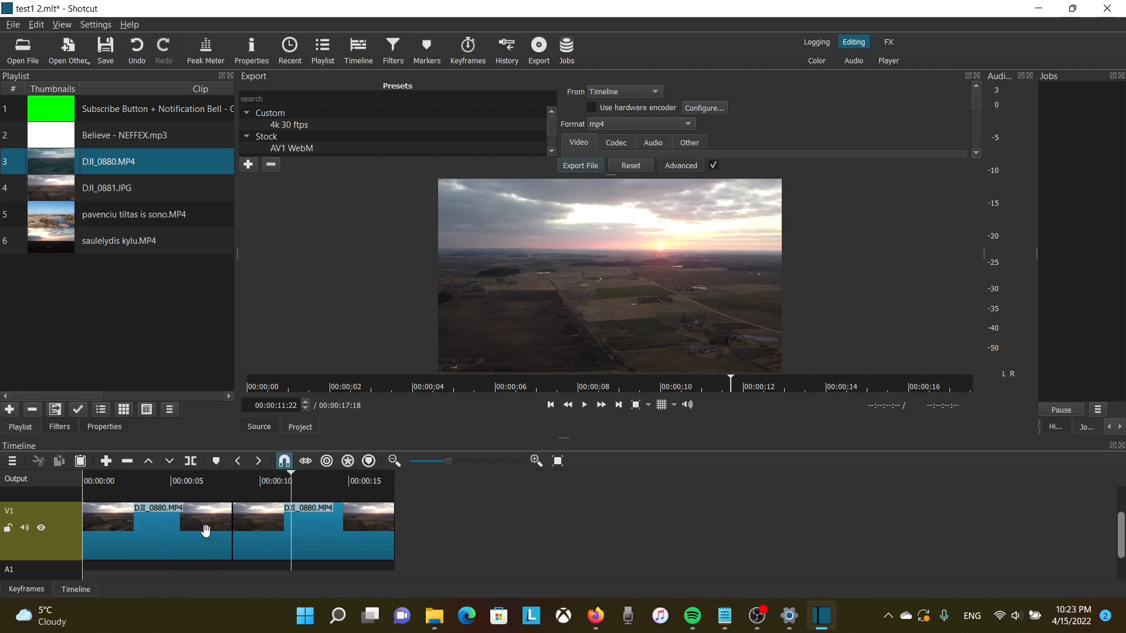
Step: Overlap the two DJI_0880.MP4 pieces on V1 by about one second as a transition, and place Believe - NEFFEX.mp3 at the start of A1
left_click_drag(310, 530, 294, 502)
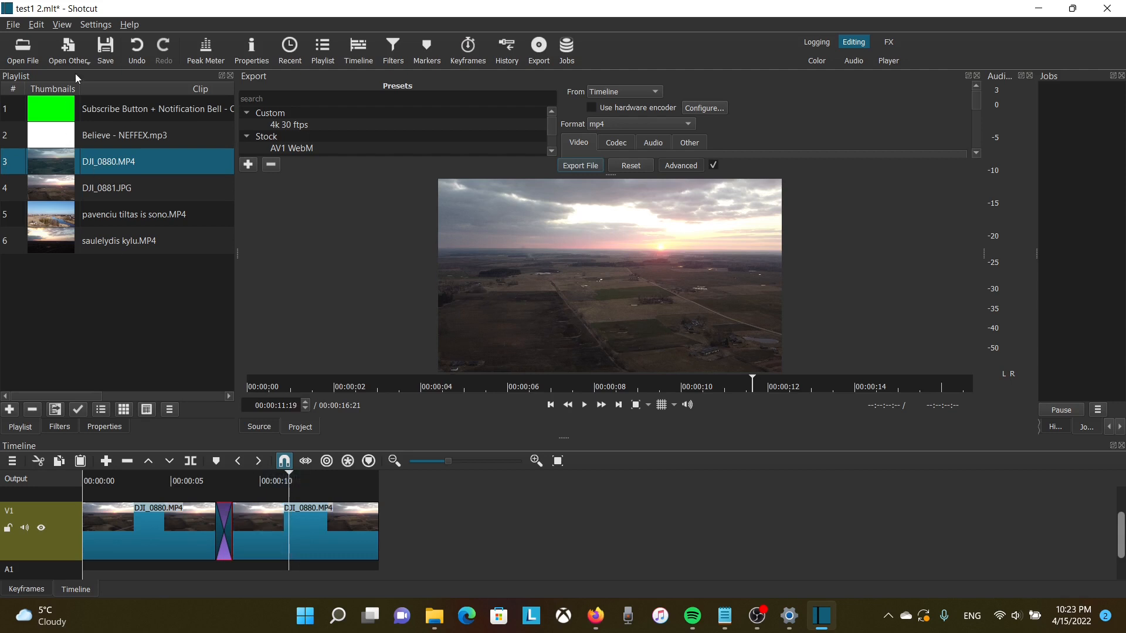
left_click(52, 137)
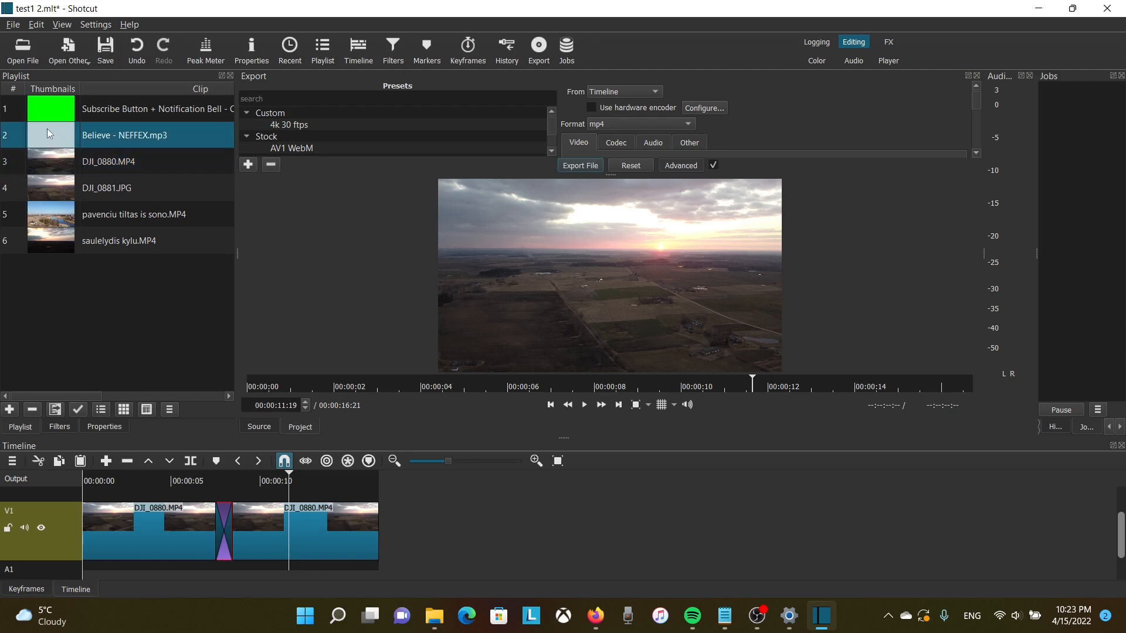
left_click_drag(44, 135, 83, 576)
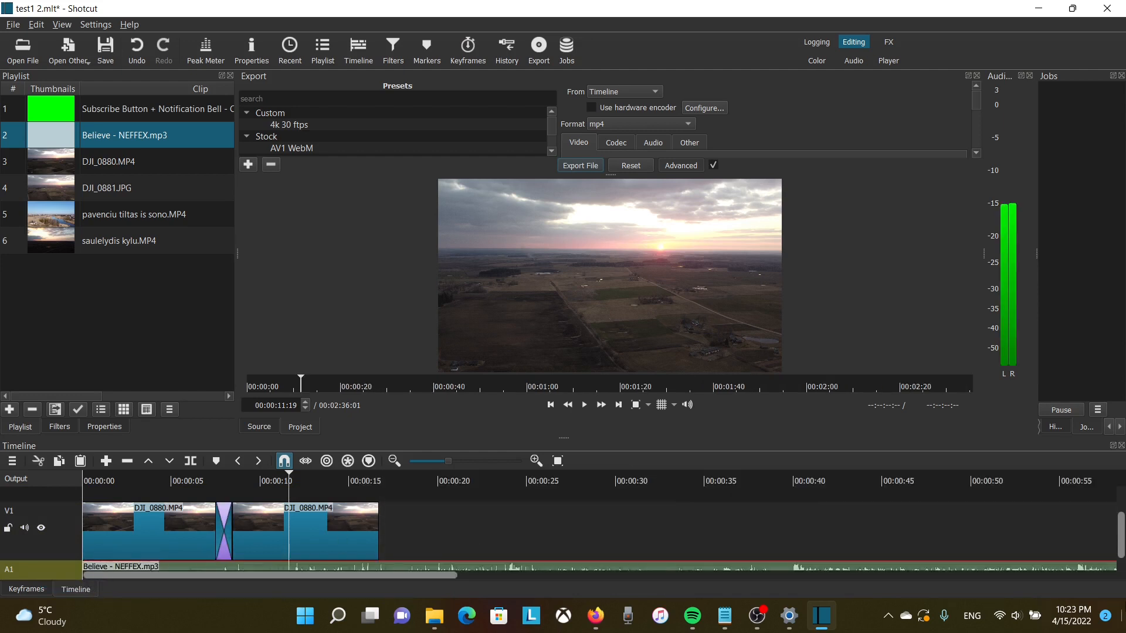
scroll(1122, 535, "down", 2)
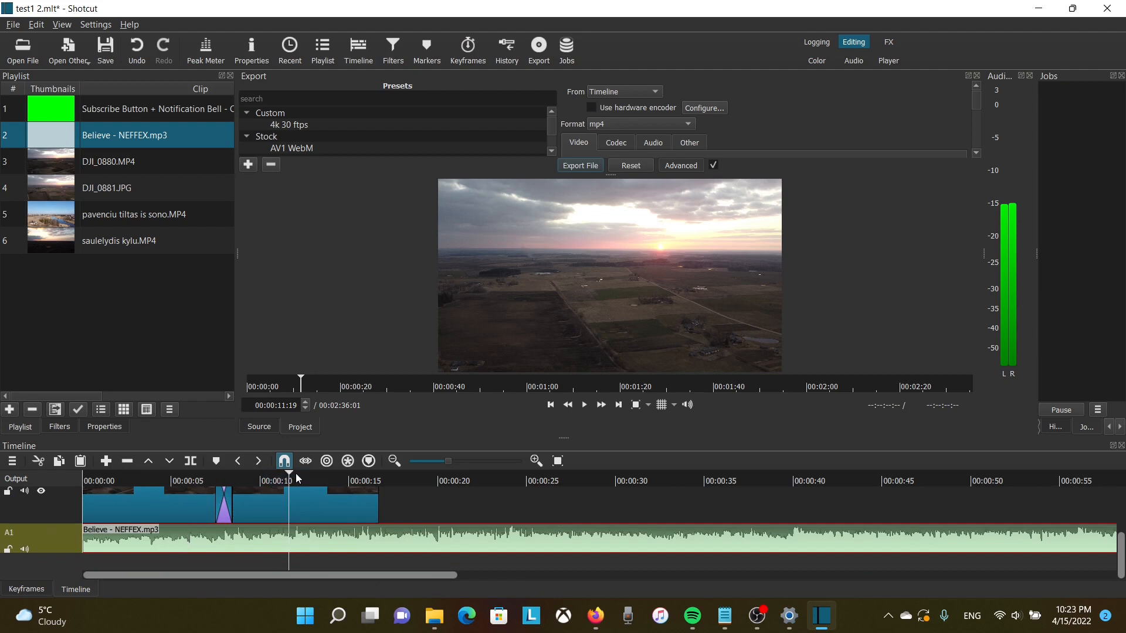
Step: Shorten Believe - NEFFEX.mp3 on track A1 to end with the V1 video at 00:00:16:20
left_click_drag(288, 481, 96, 481)
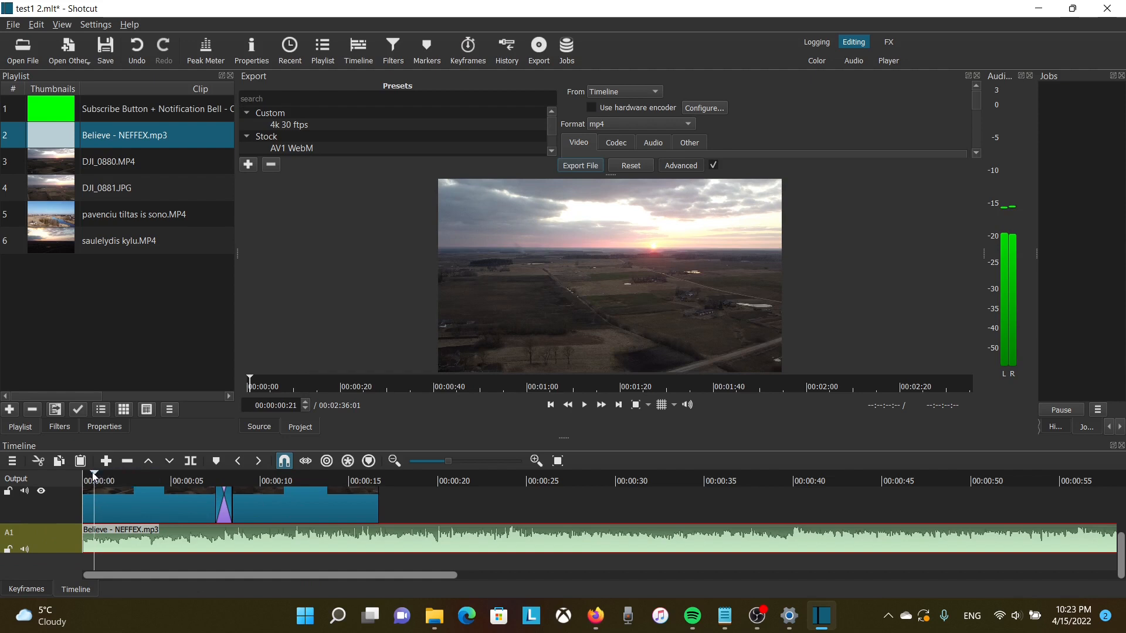
left_click(128, 478)
left_click_drag(154, 485, 381, 521)
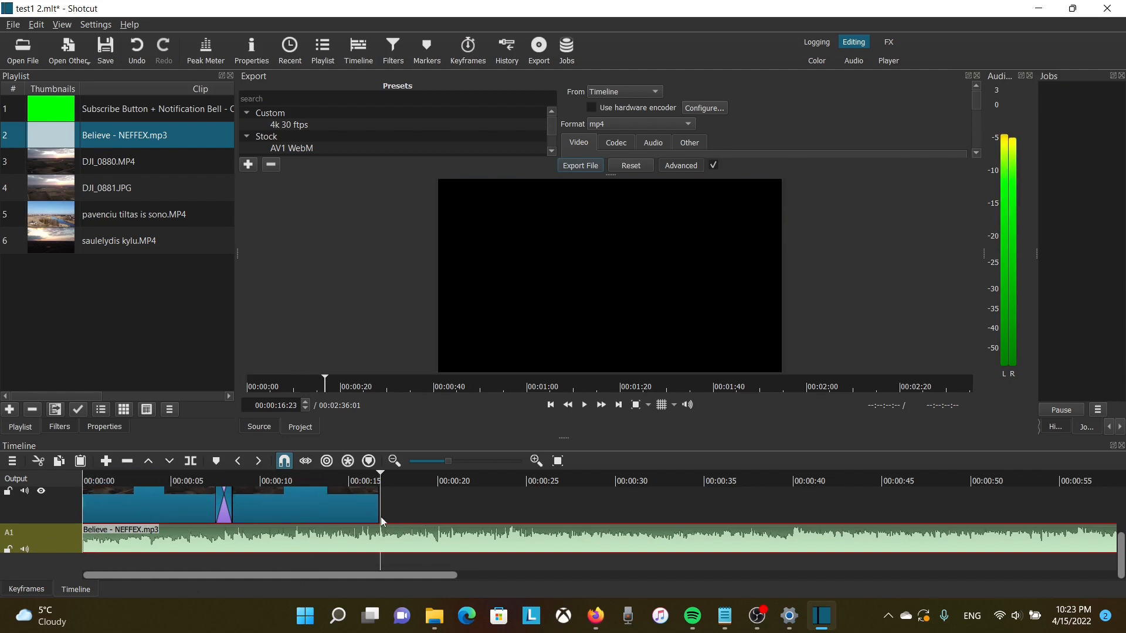
left_click(379, 482)
left_click(378, 482)
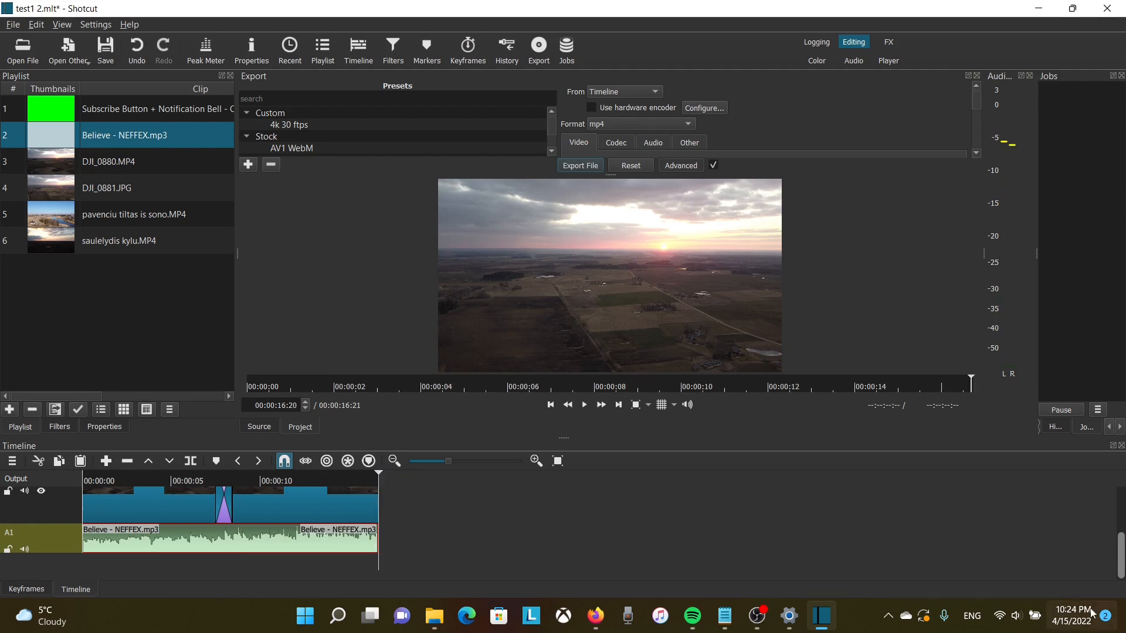
Step: Add a short fade-in to the first V1 clip and a 00:23 fade-out to the last V1 clip, playing back both fades
scroll(1121, 549, "up", 2)
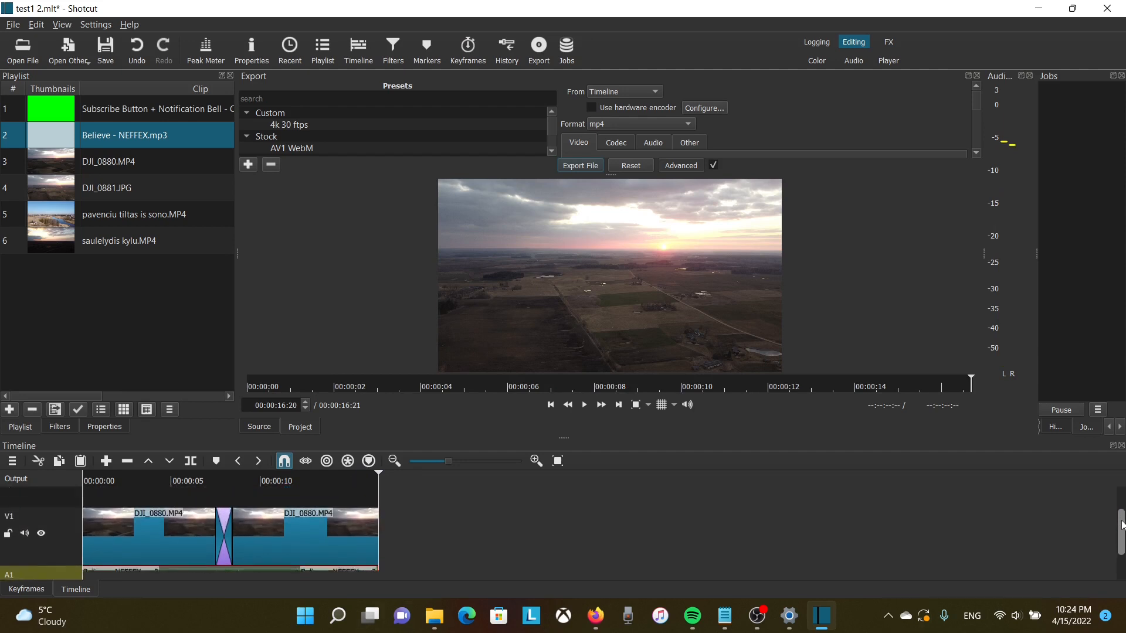
left_click_drag(375, 473, 134, 514)
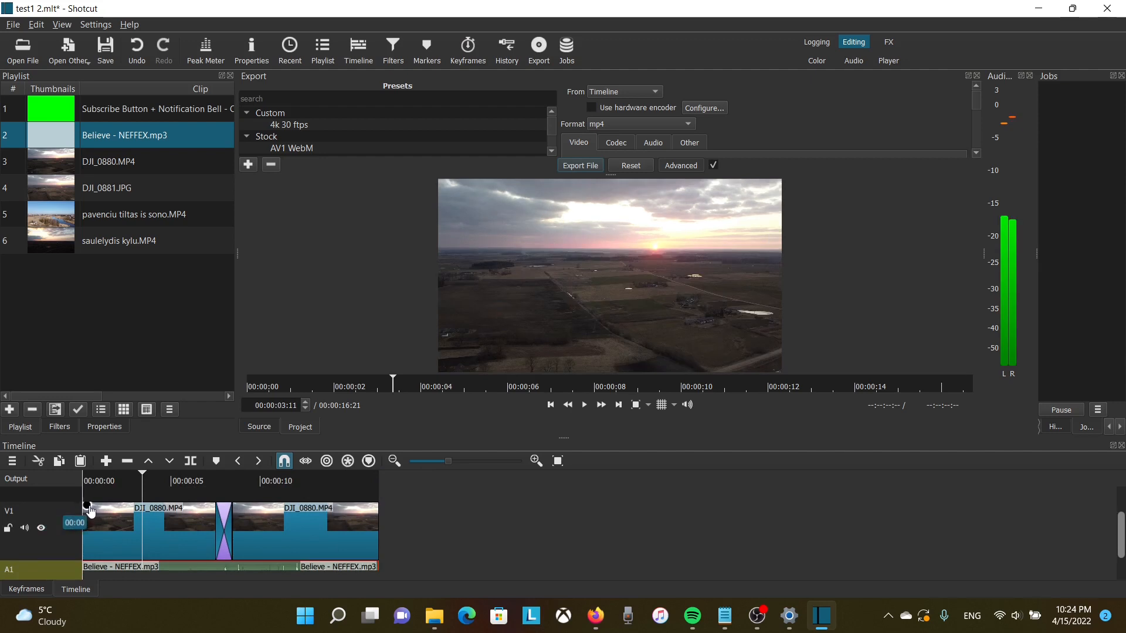
left_click_drag(89, 510, 106, 513)
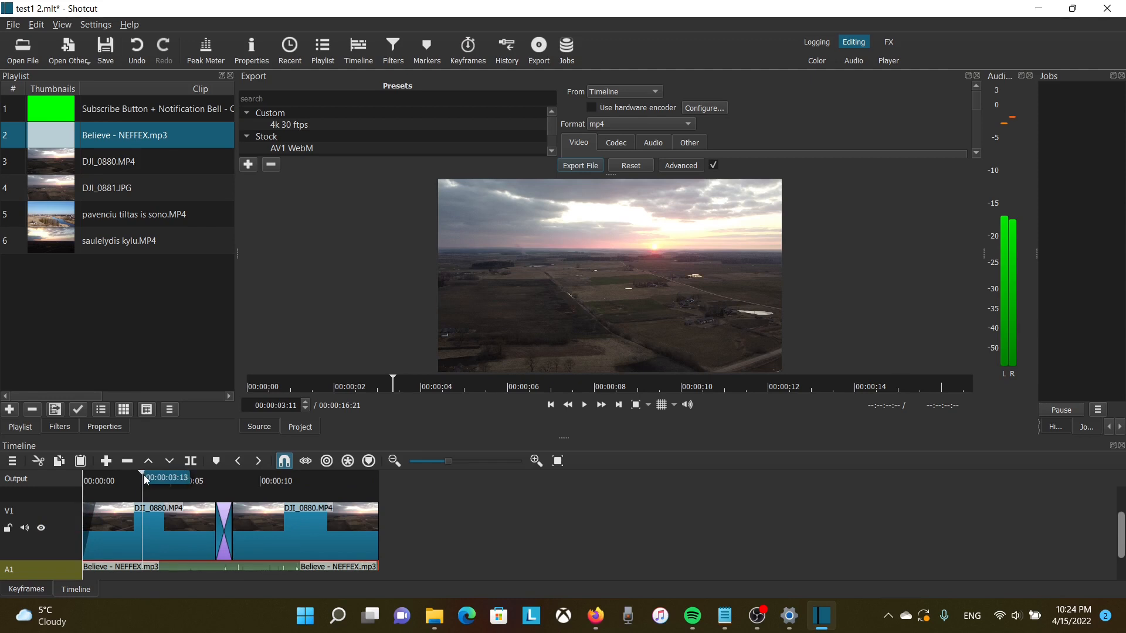
left_click_drag(142, 476, 85, 478)
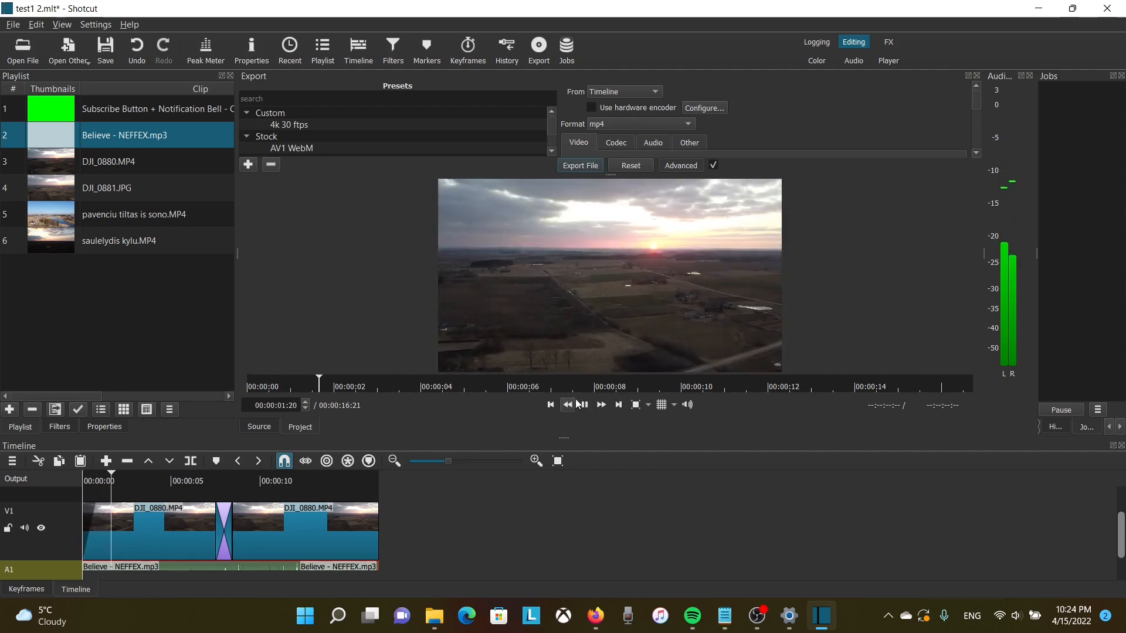
left_click(584, 405)
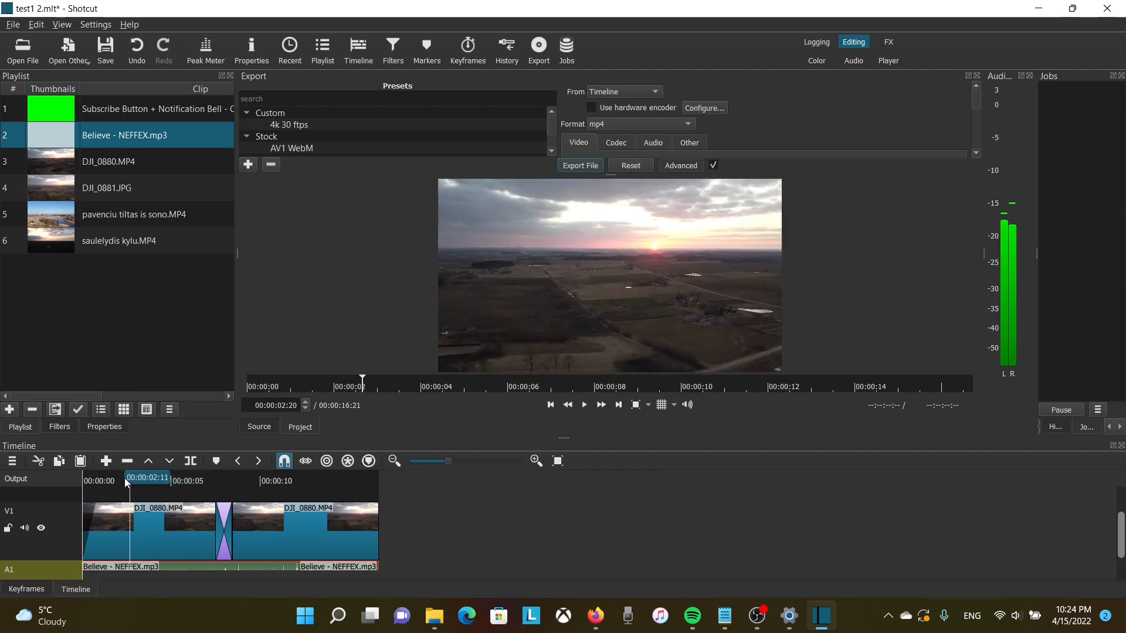
left_click_drag(129, 475, 326, 476)
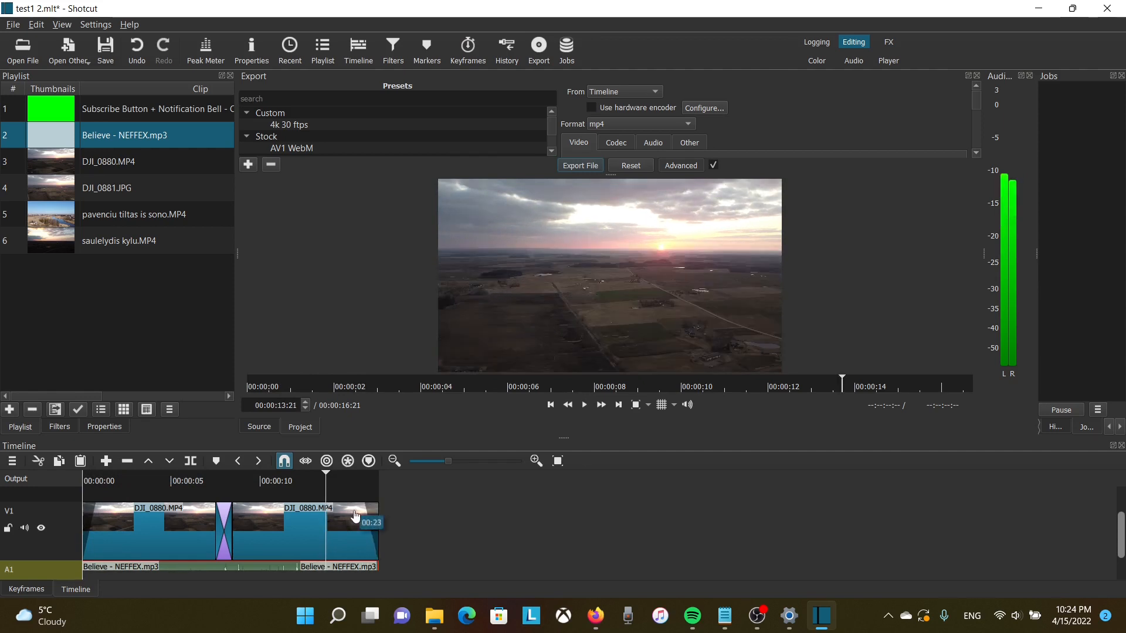
left_click(584, 407)
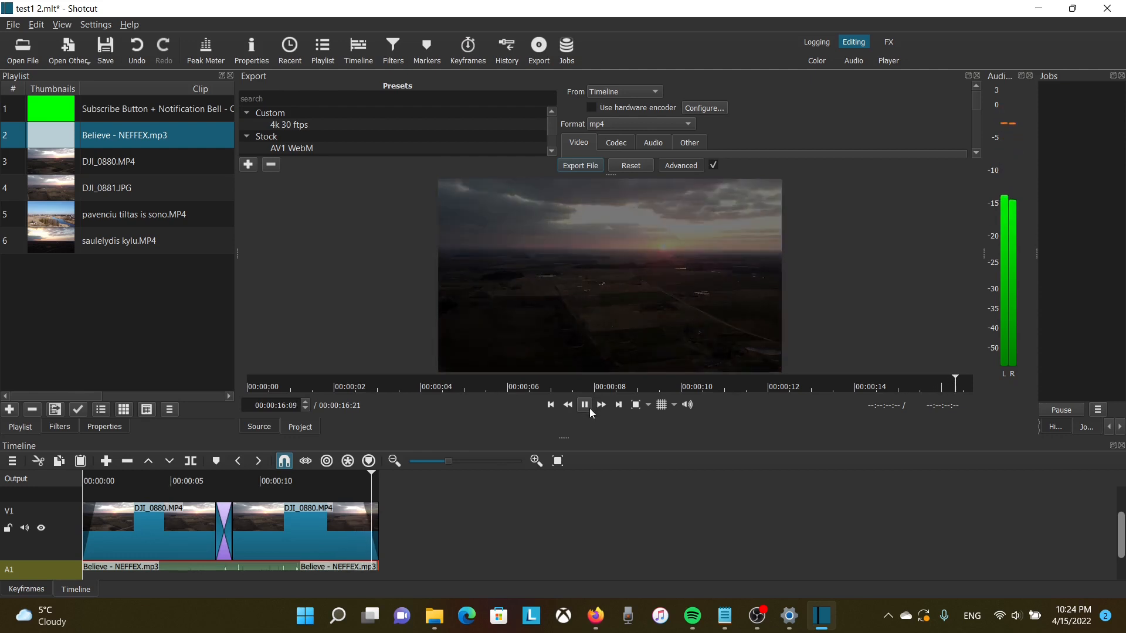
Step: Add a fade-in of about 00:13 to Believe - NEFFEX.mp3 on track A1, and play back the timeline from the start
scroll(1120, 547, "down", 2)
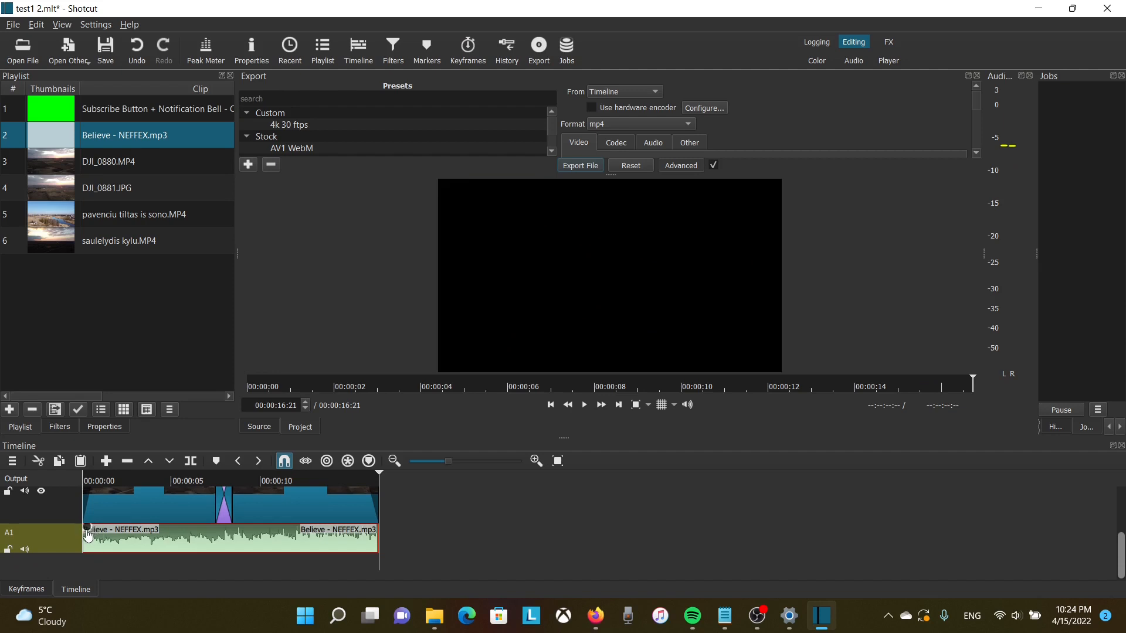
left_click_drag(88, 535, 101, 542)
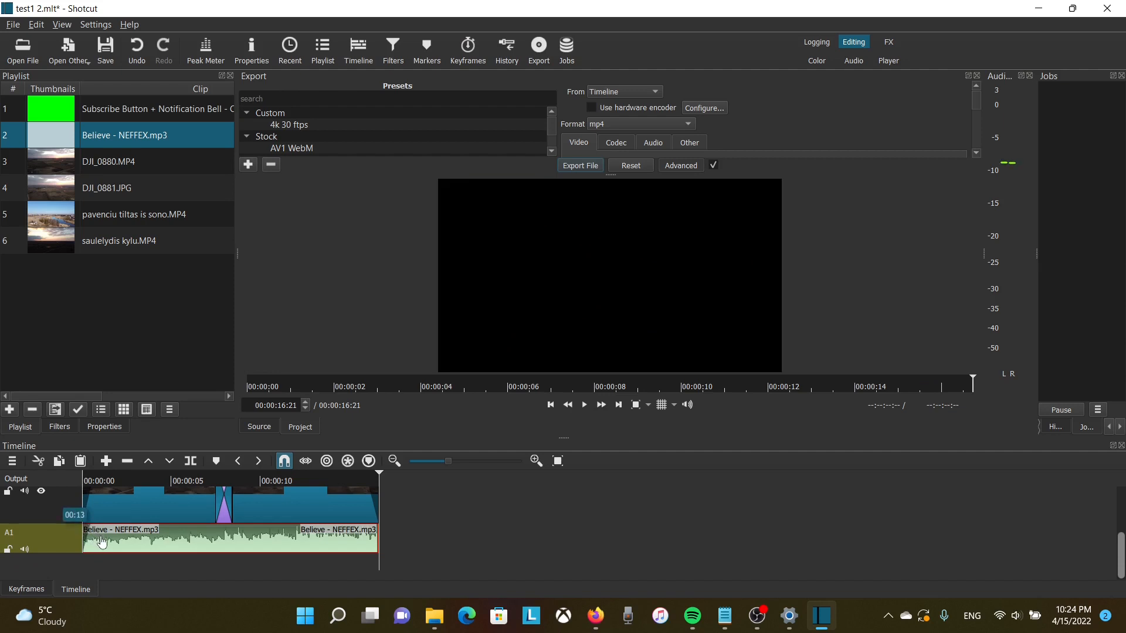
left_click_drag(373, 486, 75, 517)
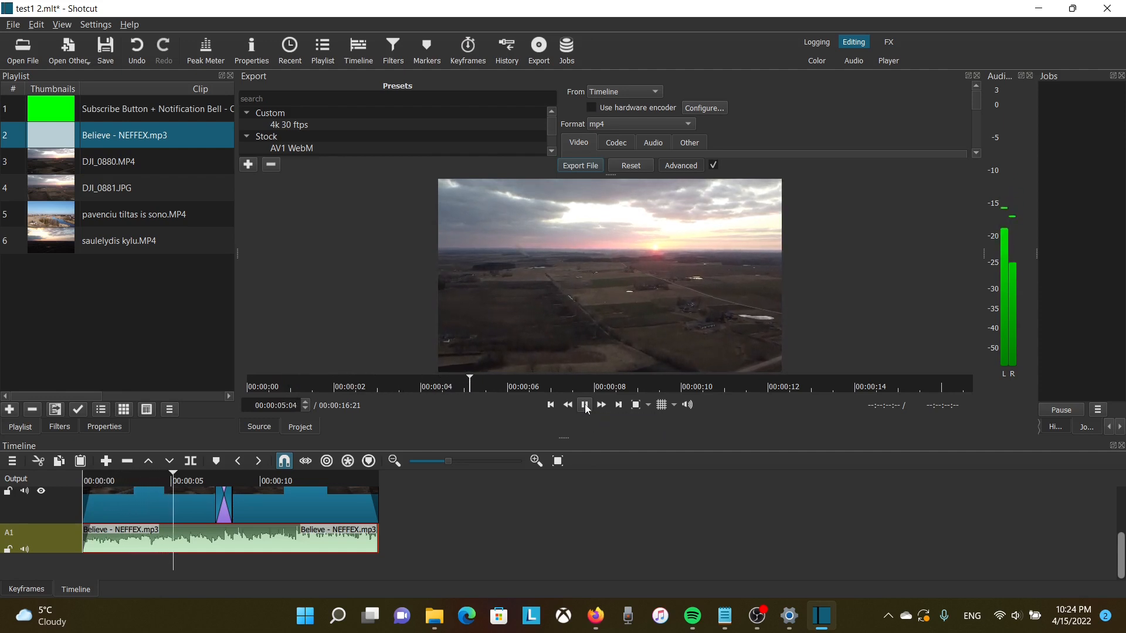
left_click(585, 405)
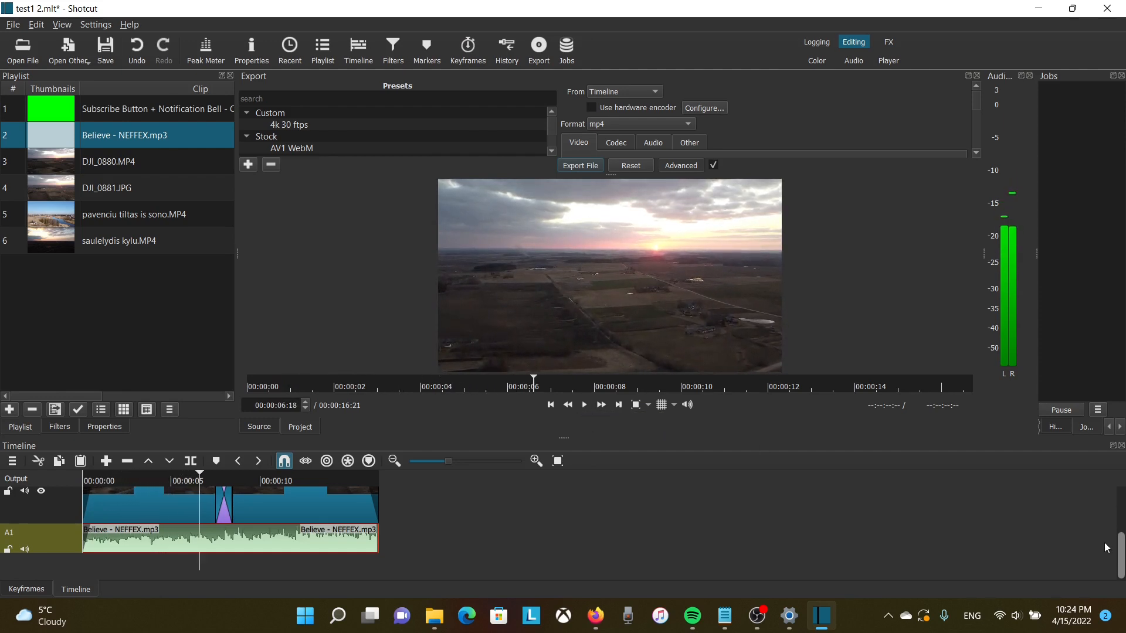
Step: Place the Subscribe Button + Notification Bell clip on track V2, starting about 4.4 seconds into the timeline
scroll(1122, 562, "up", 3)
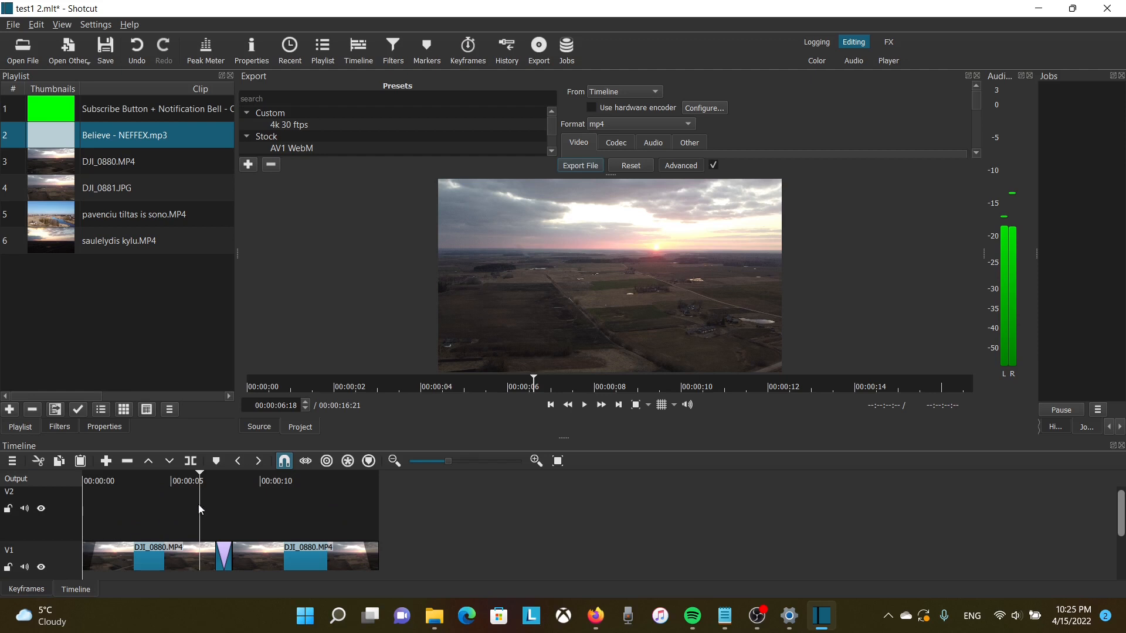
left_click_drag(53, 110, 185, 519)
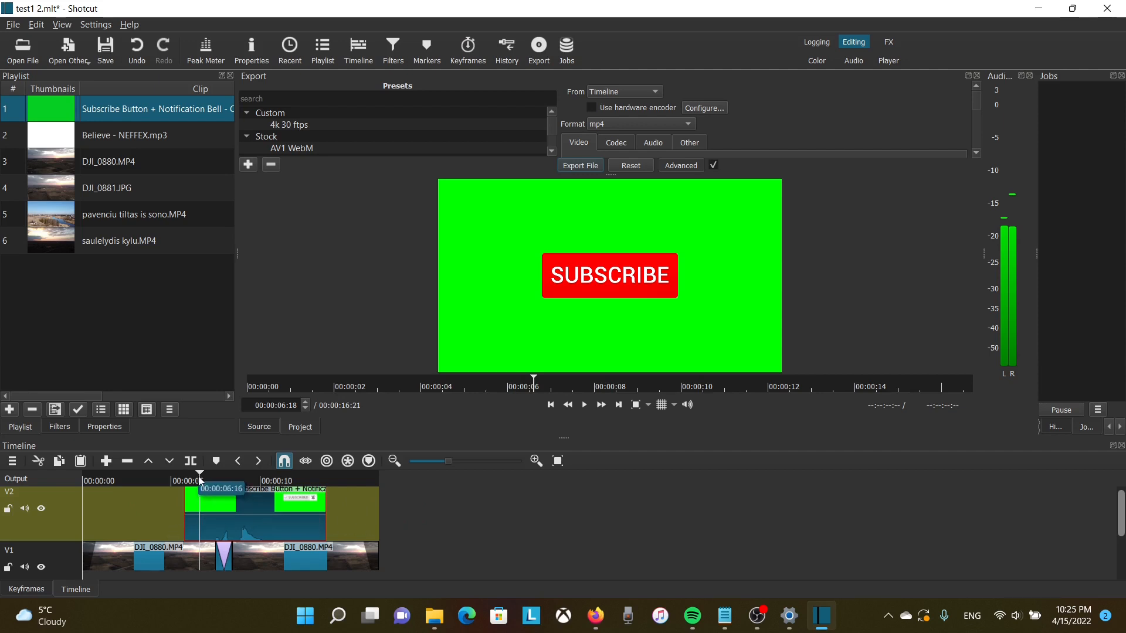
left_click_drag(200, 480, 133, 494)
left_click_drag(239, 517, 199, 519)
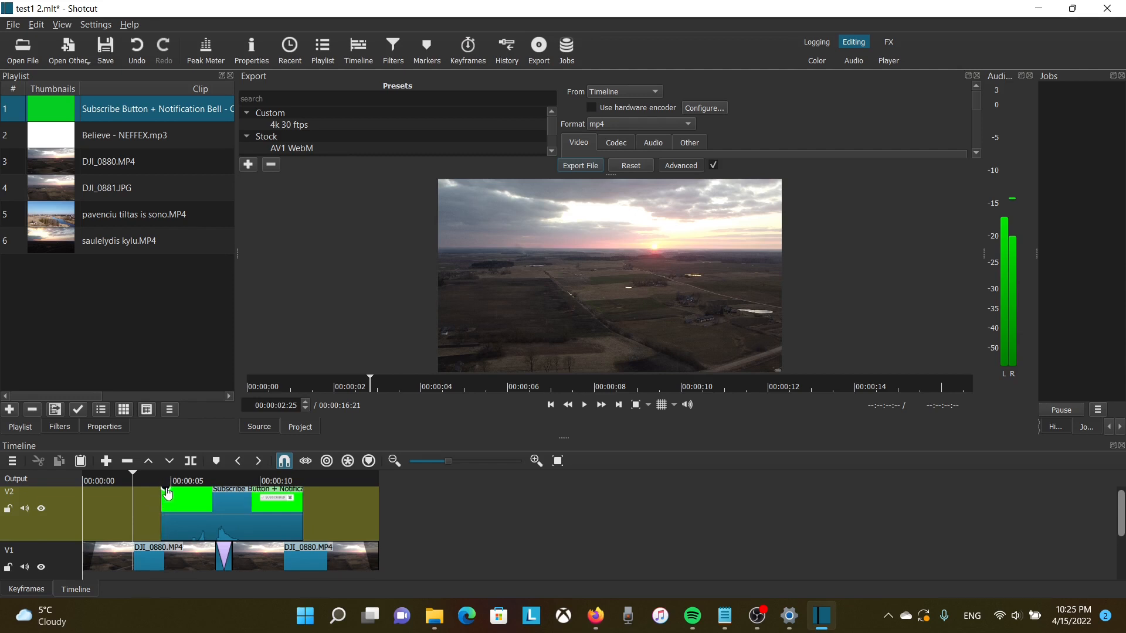
Step: Add a short fade-in and fade-out to the Subscribe Button clip on V2, and play back its beginning
left_click_drag(166, 493, 184, 499)
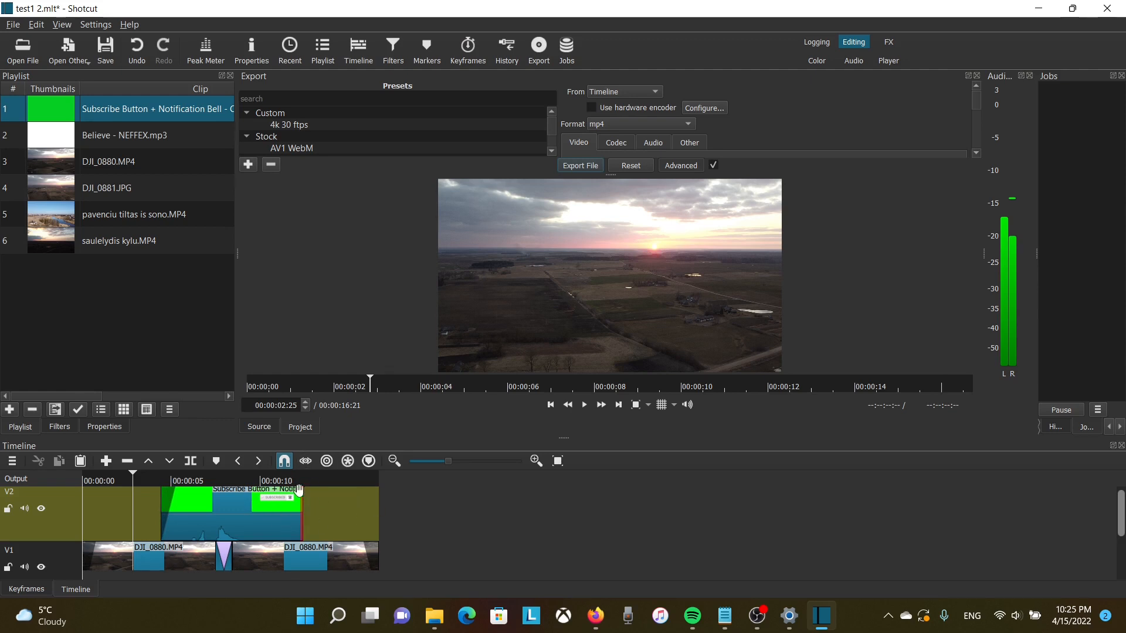
left_click_drag(303, 491, 286, 499)
left_click(585, 407)
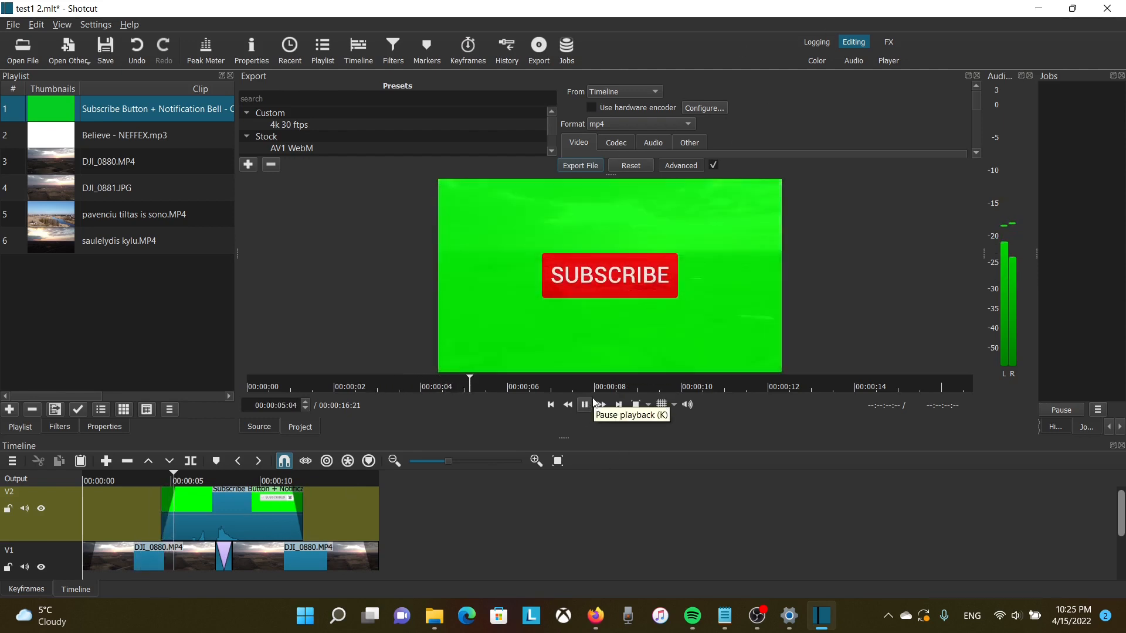
left_click(589, 404)
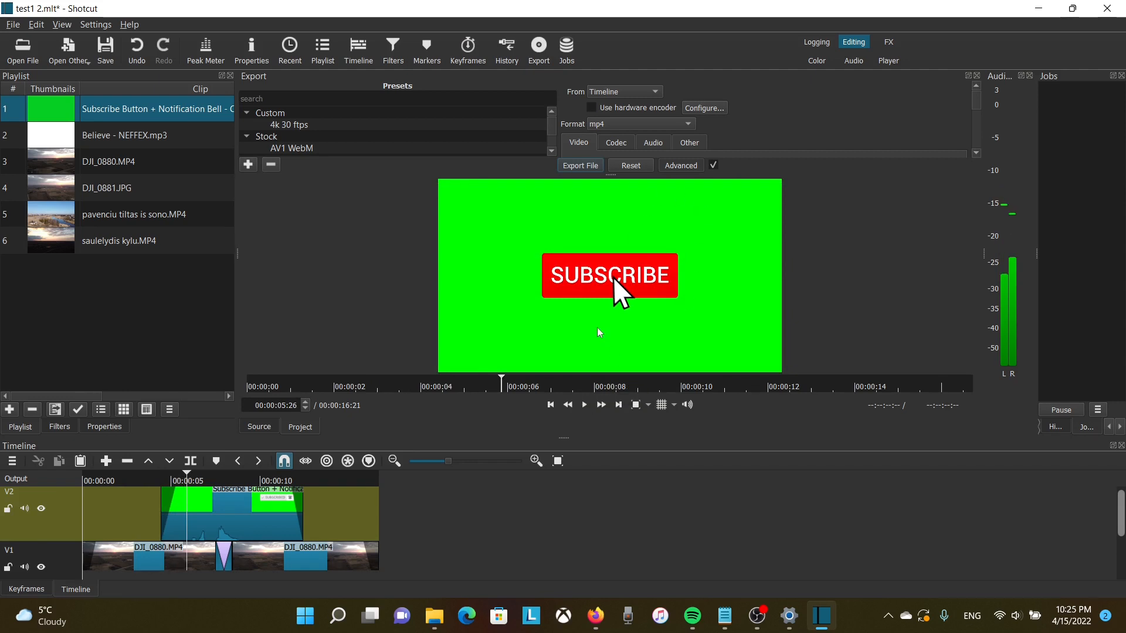